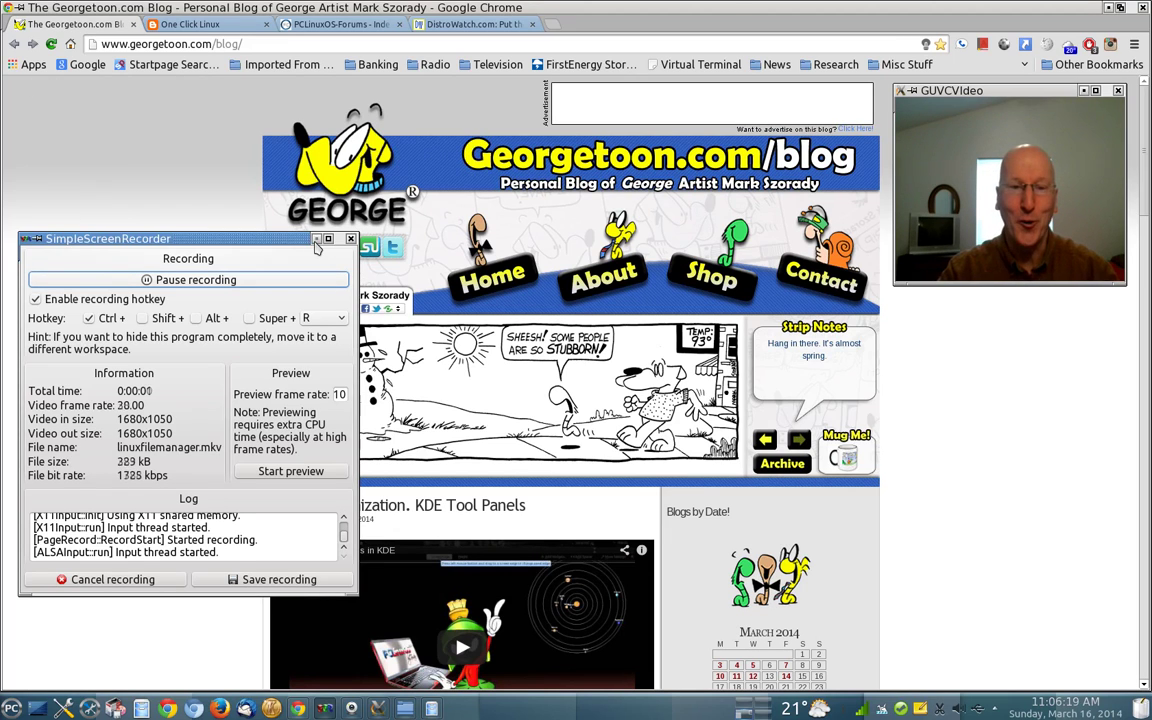
- Minimise the recorder window and view the One Click Linux, PCLinuxOS-Forums and DistroWatch pages in turn
{"action": "left_click", "coordinate": [316, 240]}
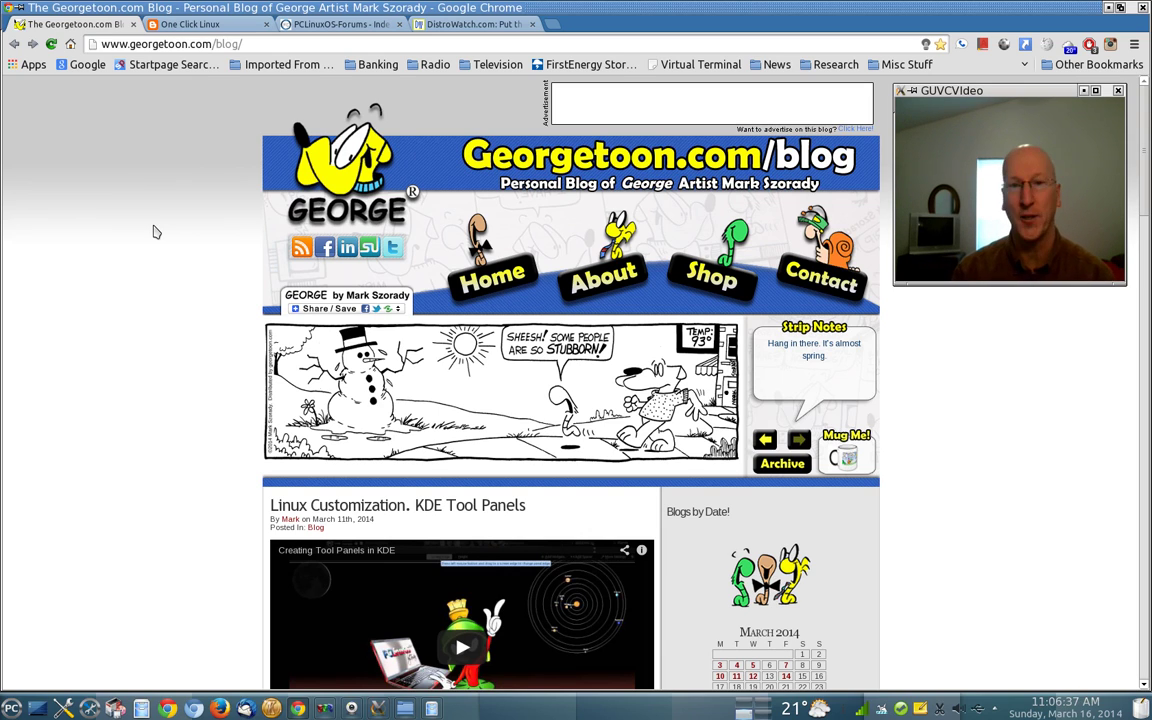
{"action": "left_click", "coordinate": [190, 23]}
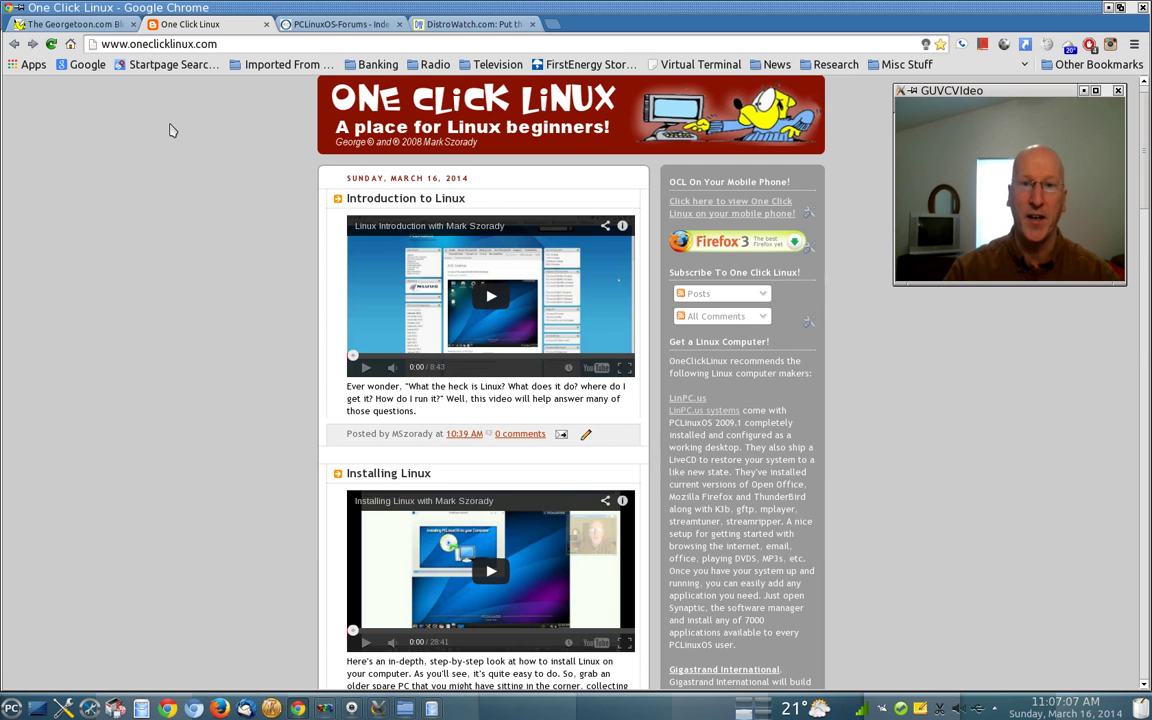
{"action": "left_click", "coordinate": [320, 26]}
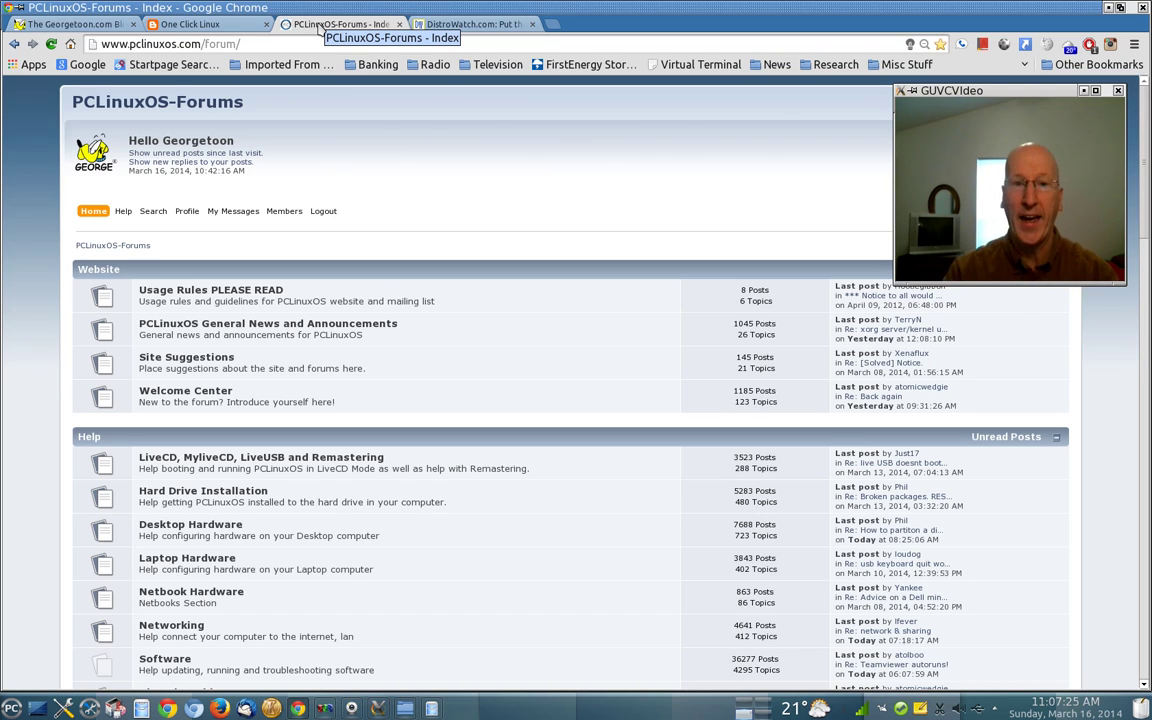
{"action": "left_click", "coordinate": [470, 24]}
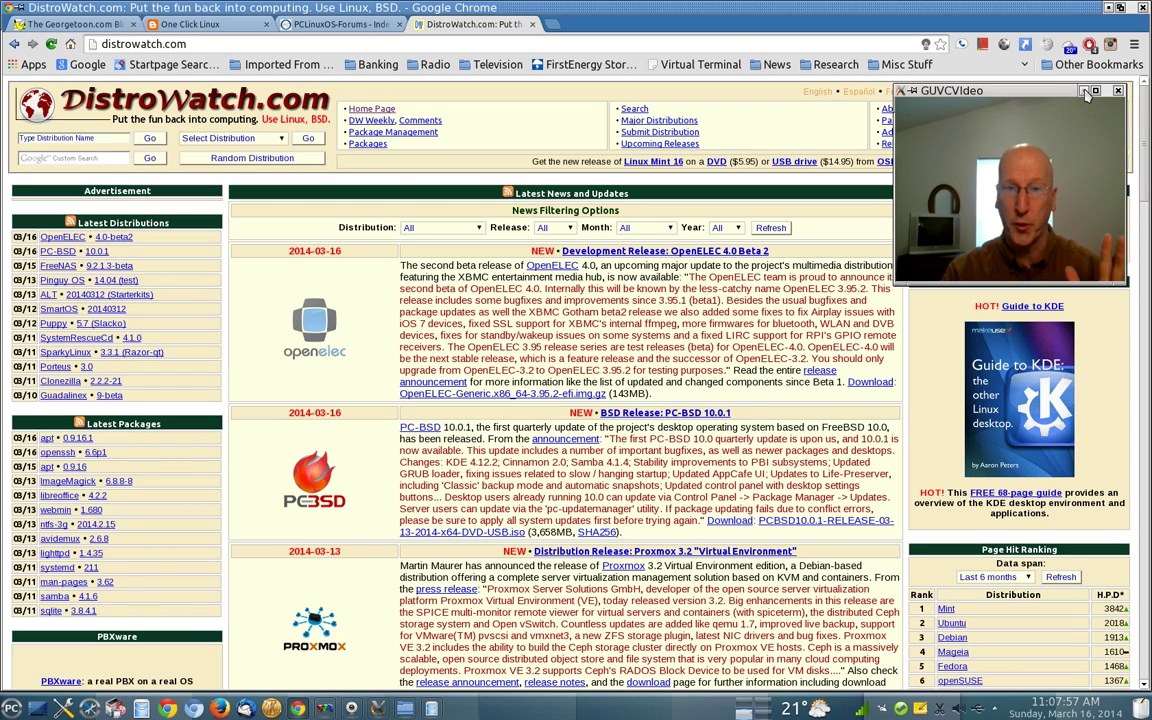
- Minimise the webcam and browser windows, close the existing Dolphin window and open a fresh Dolphin file manager window
{"action": "left_click", "coordinate": [1085, 91]}
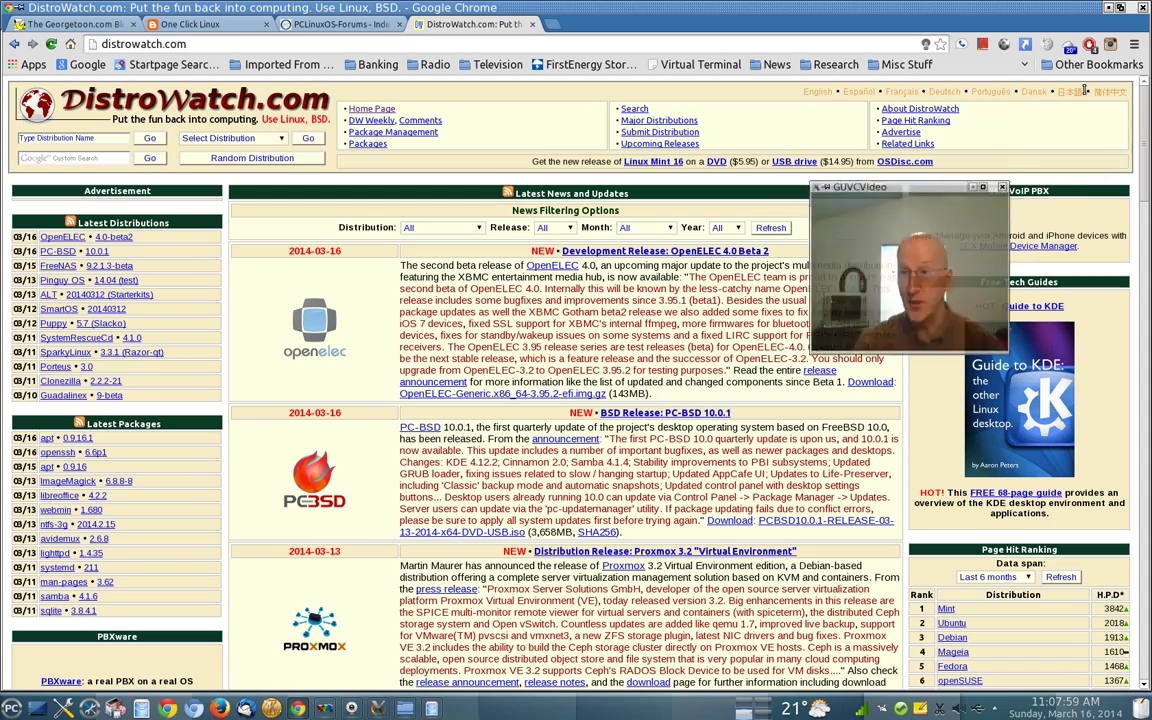
{"action": "left_click", "coordinate": [1110, 9]}
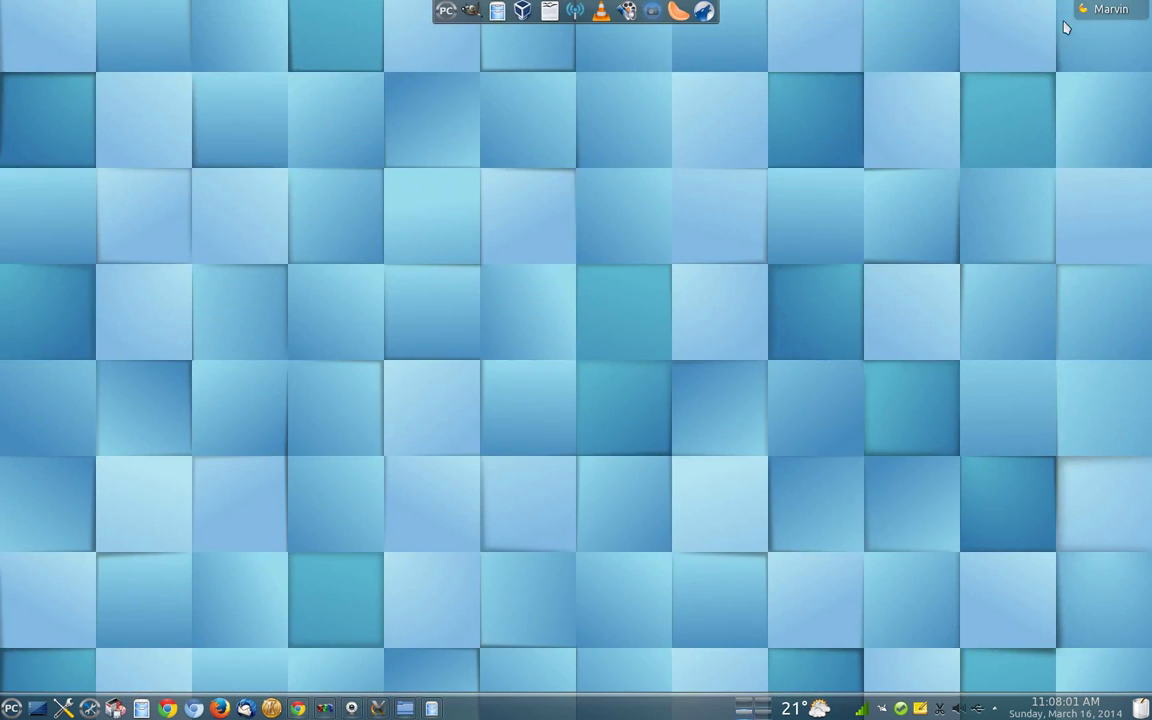
{"action": "mouse_move", "coordinate": [320, 710]}
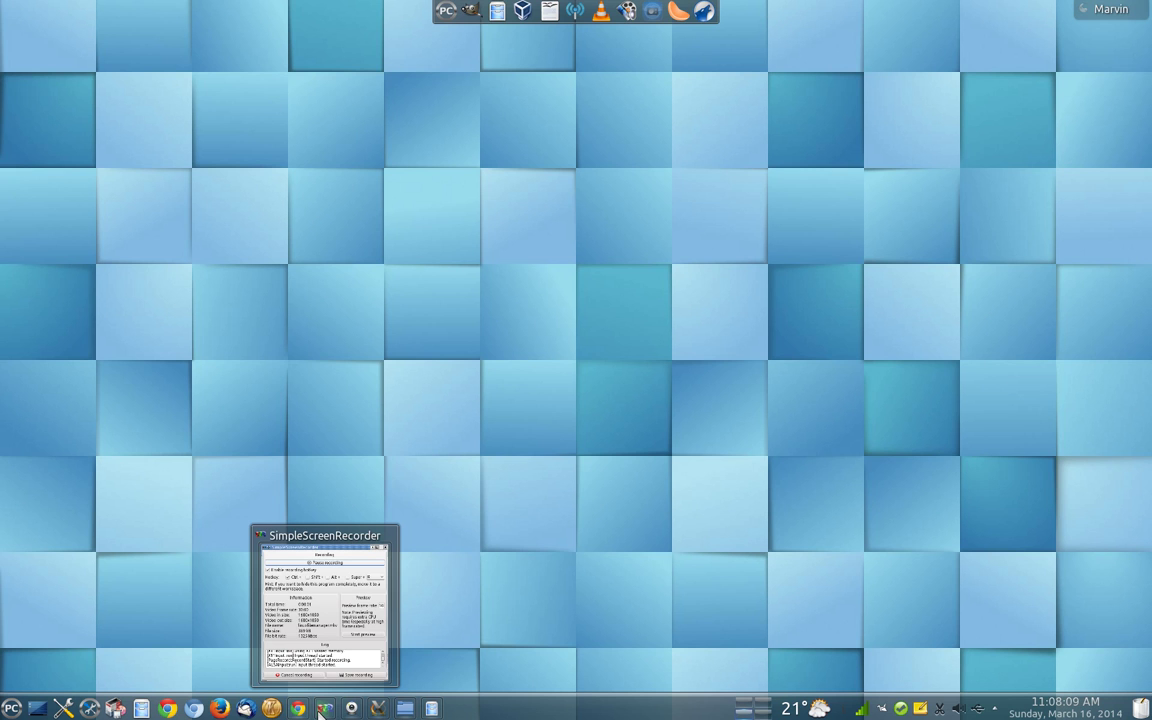
{"action": "left_click", "coordinate": [431, 710]}
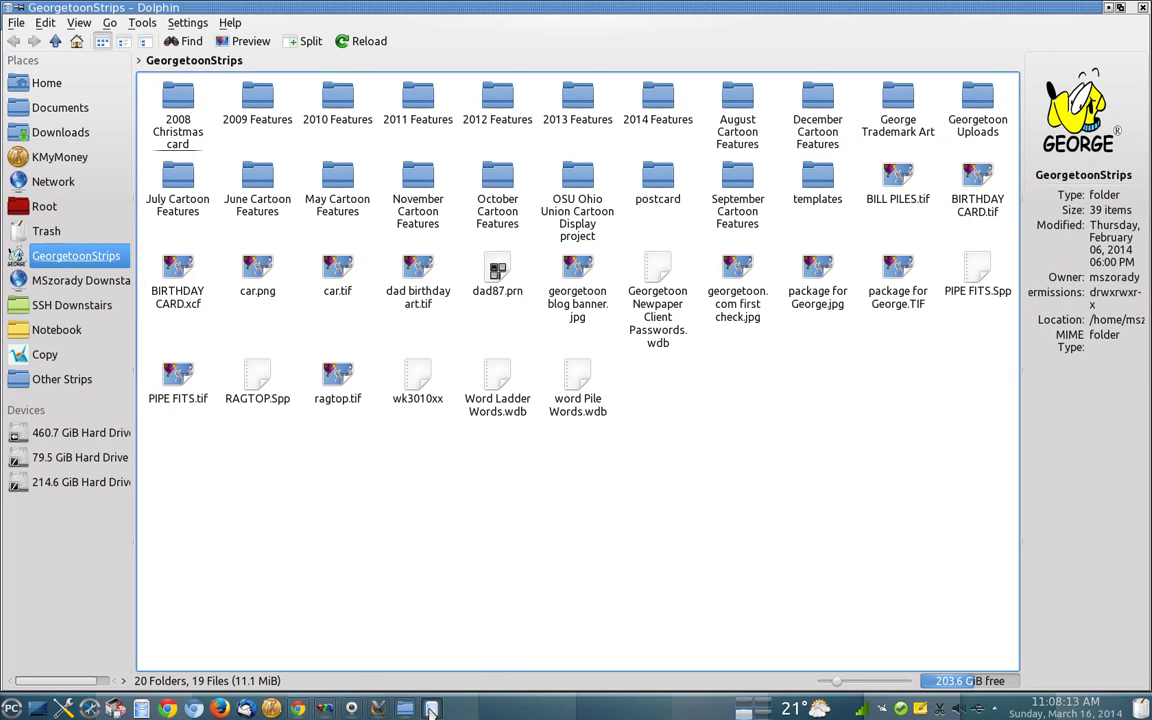
{"action": "left_click", "coordinate": [1141, 8]}
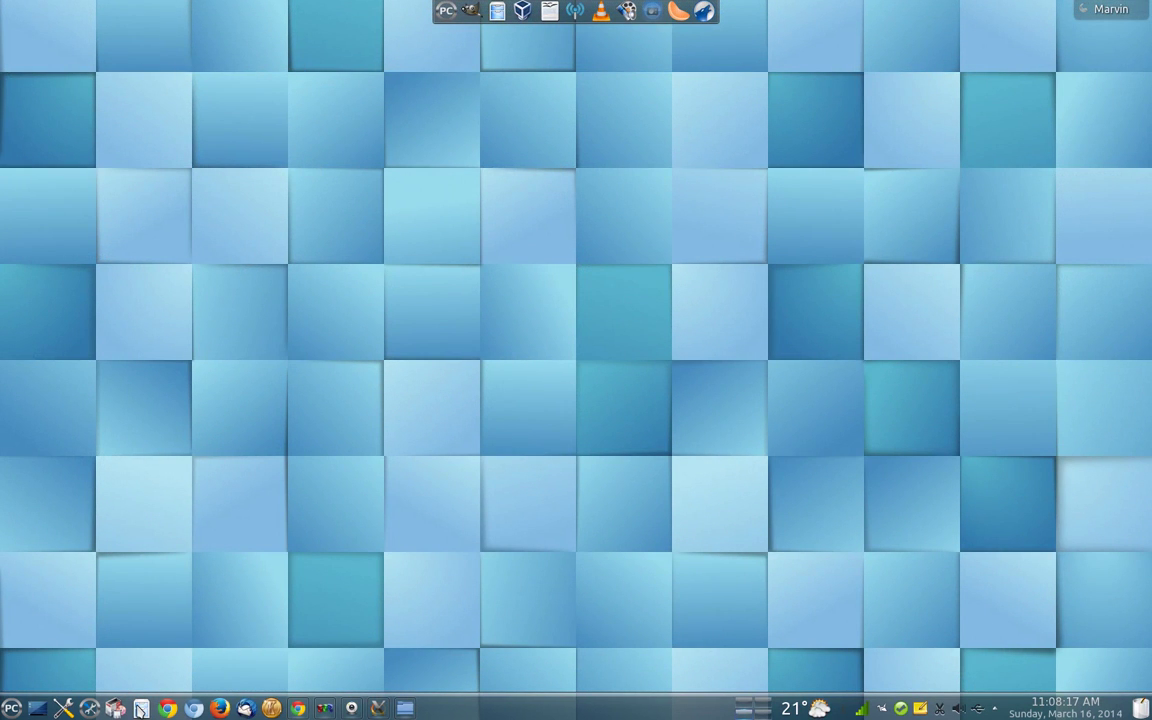
{"action": "left_click", "coordinate": [141, 708]}
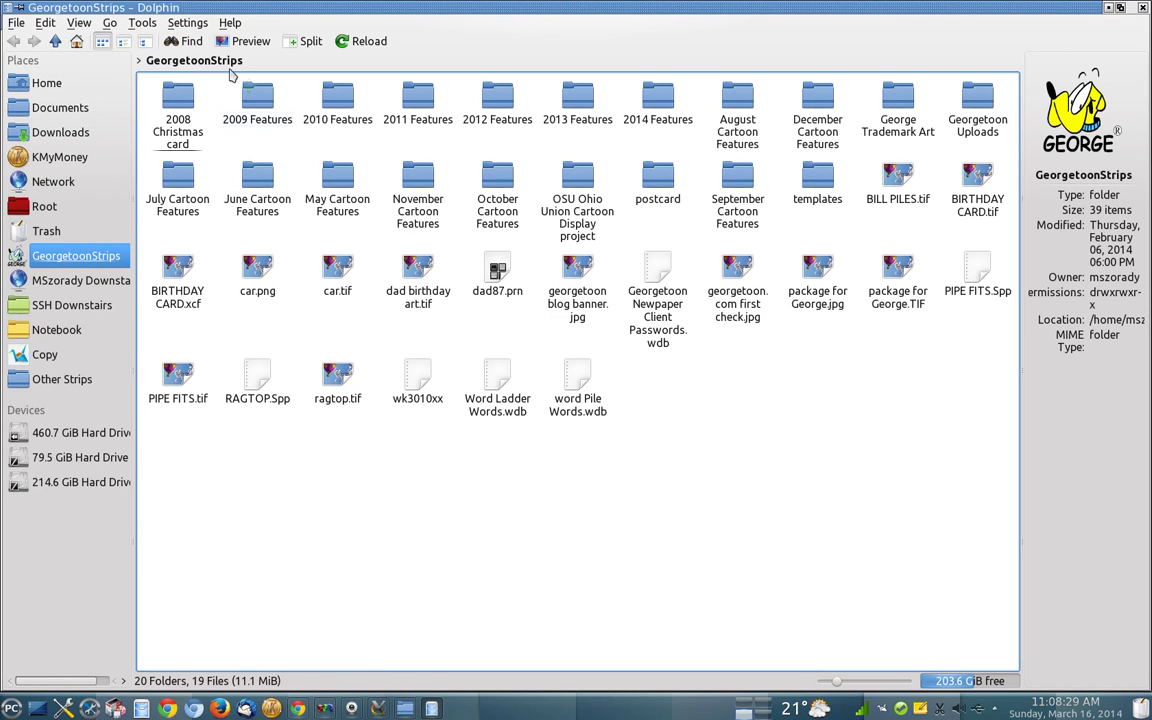
- Examine Dolphin's startup preferences, including the home folder location, and leave them without making changes
{"action": "left_click", "coordinate": [187, 22]}
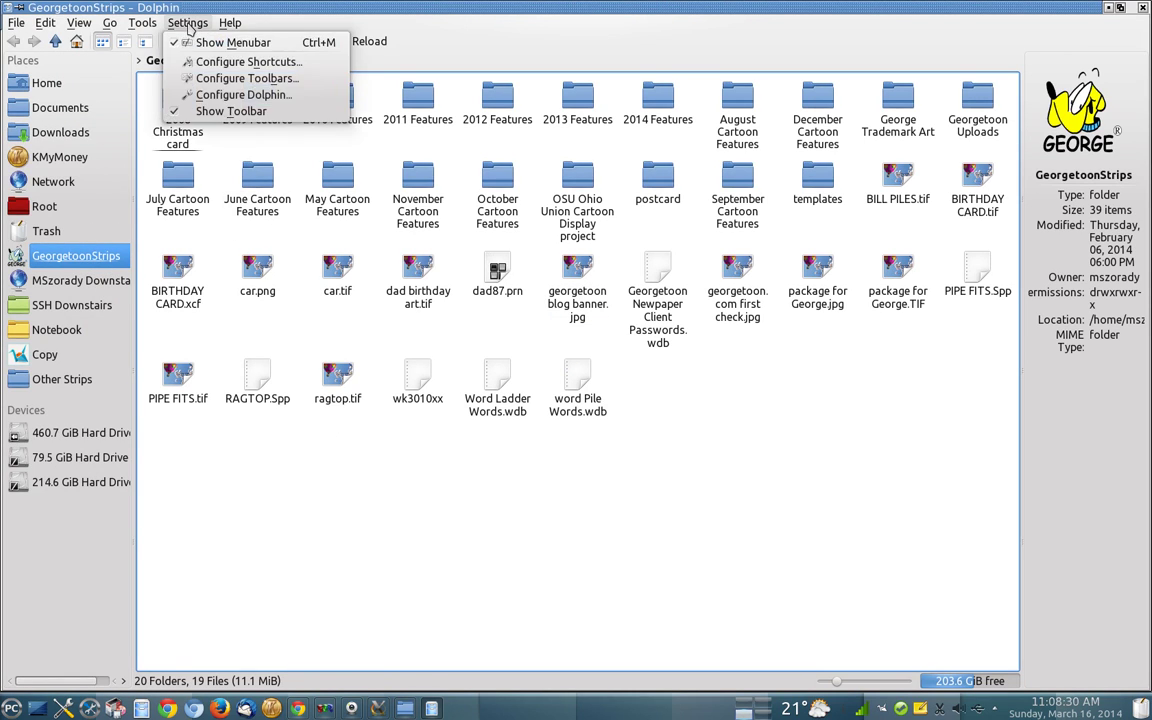
{"action": "left_click", "coordinate": [244, 96]}
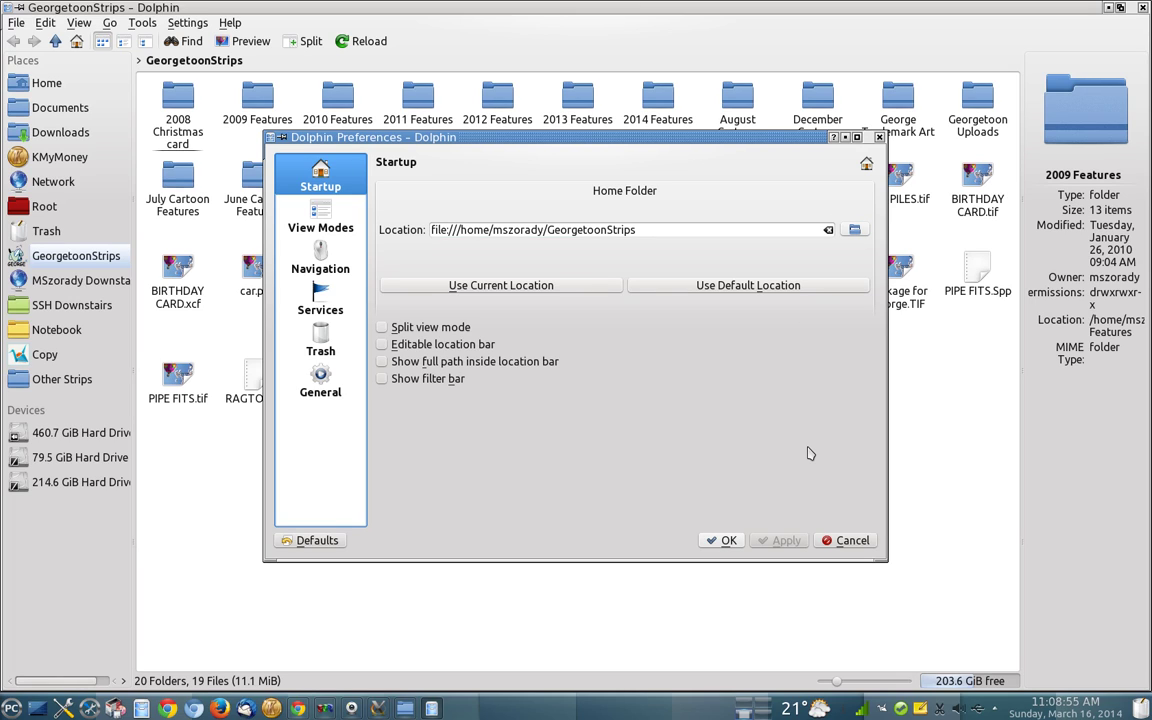
{"action": "left_click", "coordinate": [849, 541]}
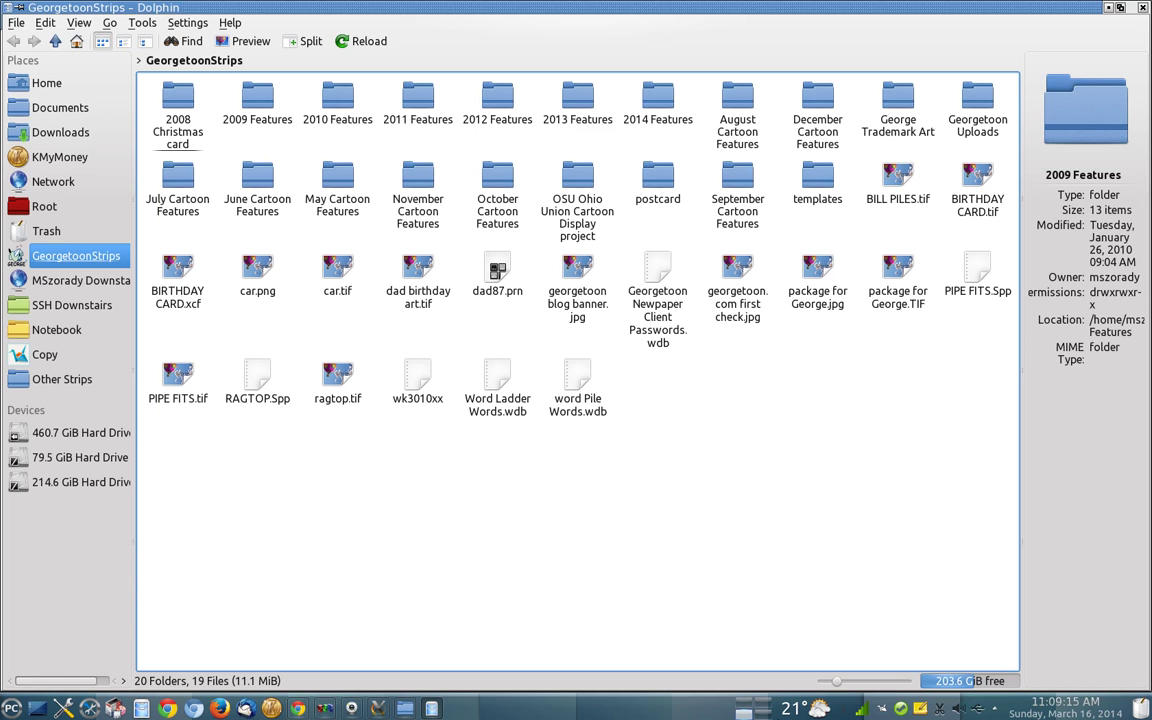
- Switch to Konqueror to view the GeorgetoonStrips folder there, and return to the Dolphin window
{"action": "left_click", "coordinate": [405, 708]}
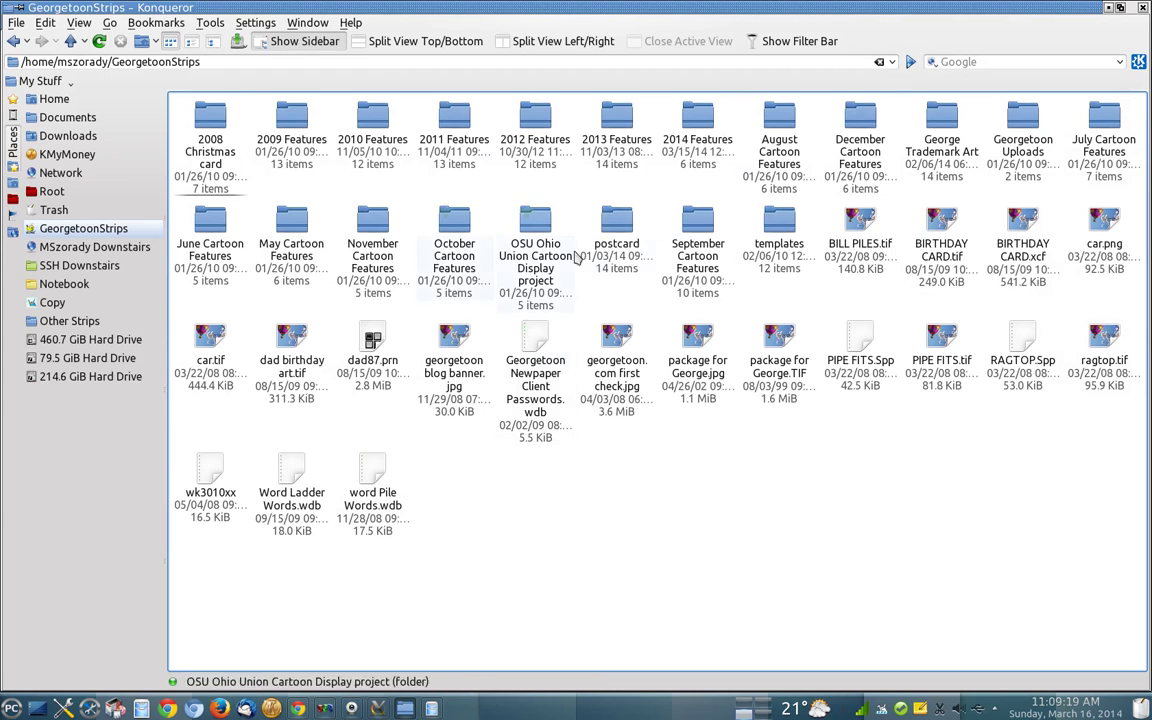
{"action": "middle_click", "coordinate": [995, 6]}
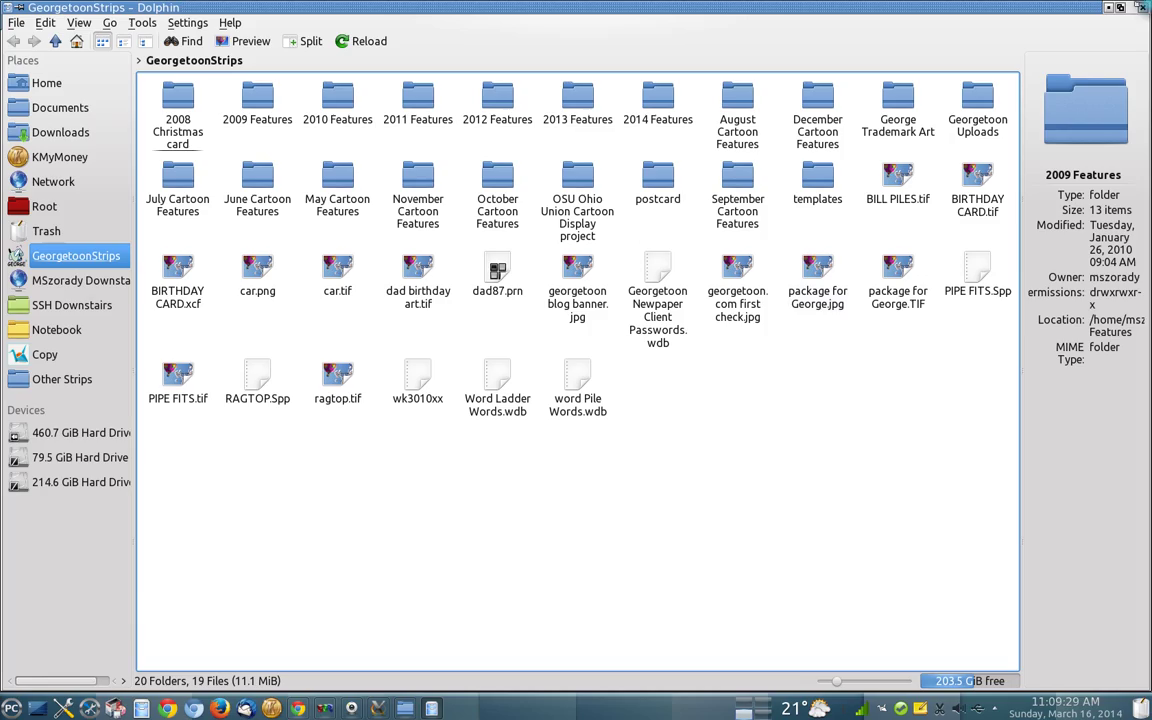
- Tile the Dolphin window to the left half of the desktop and open a second Dolphin window beside it
{"action": "left_click_drag", "start_coordinate": [1074, 27], "coordinate": [14, 343]}
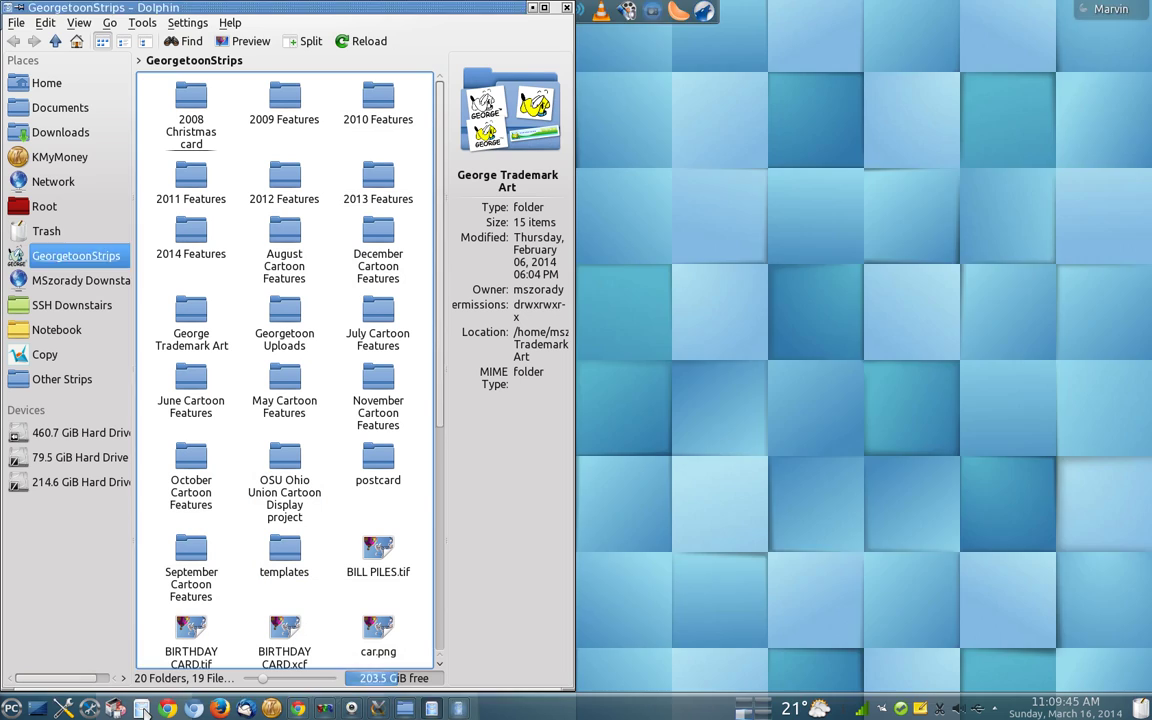
{"action": "left_click", "coordinate": [143, 709]}
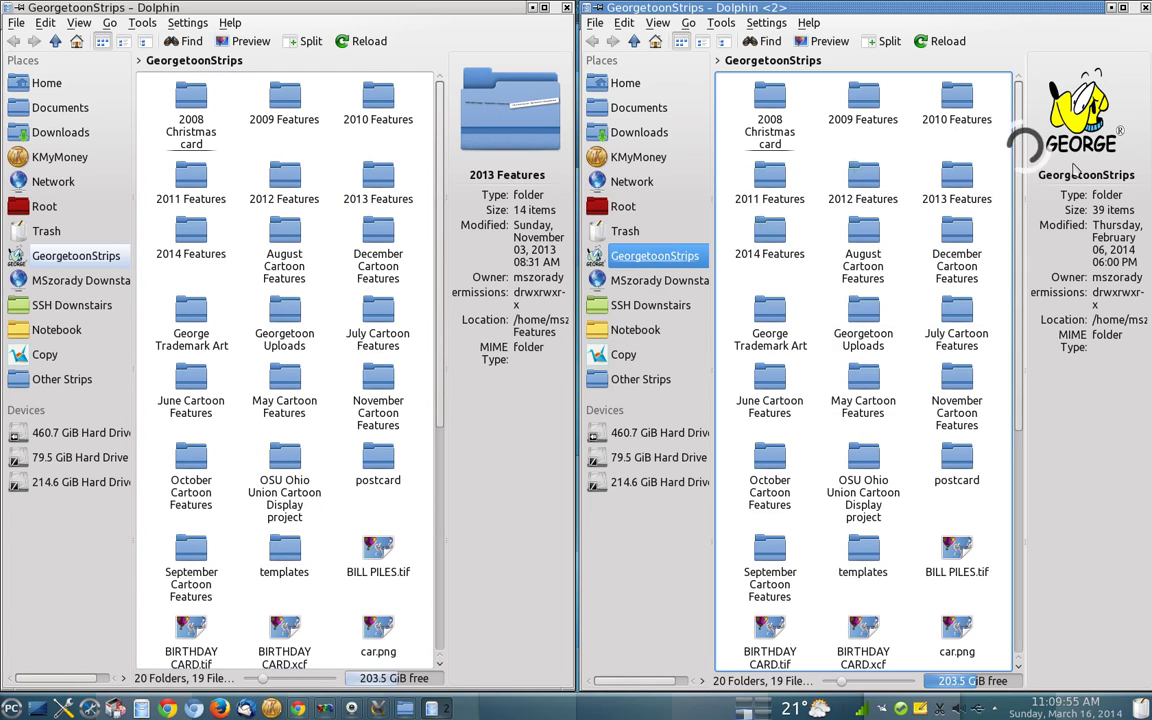
- Try to transfer "word pile 05 19 08.tif" from the Word Pile May 2008 folder in May Cartoon Features to the postcard folder in the second window
{"action": "left_click", "coordinate": [272, 390]}
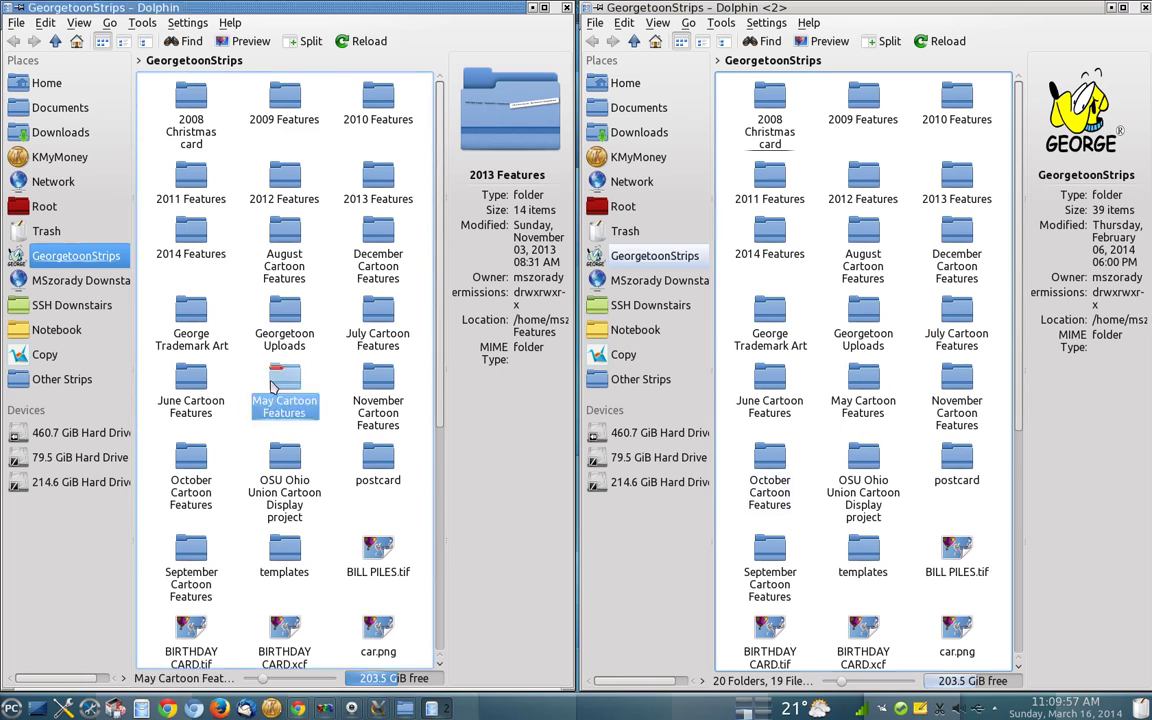
{"action": "left_click", "coordinate": [951, 466]}
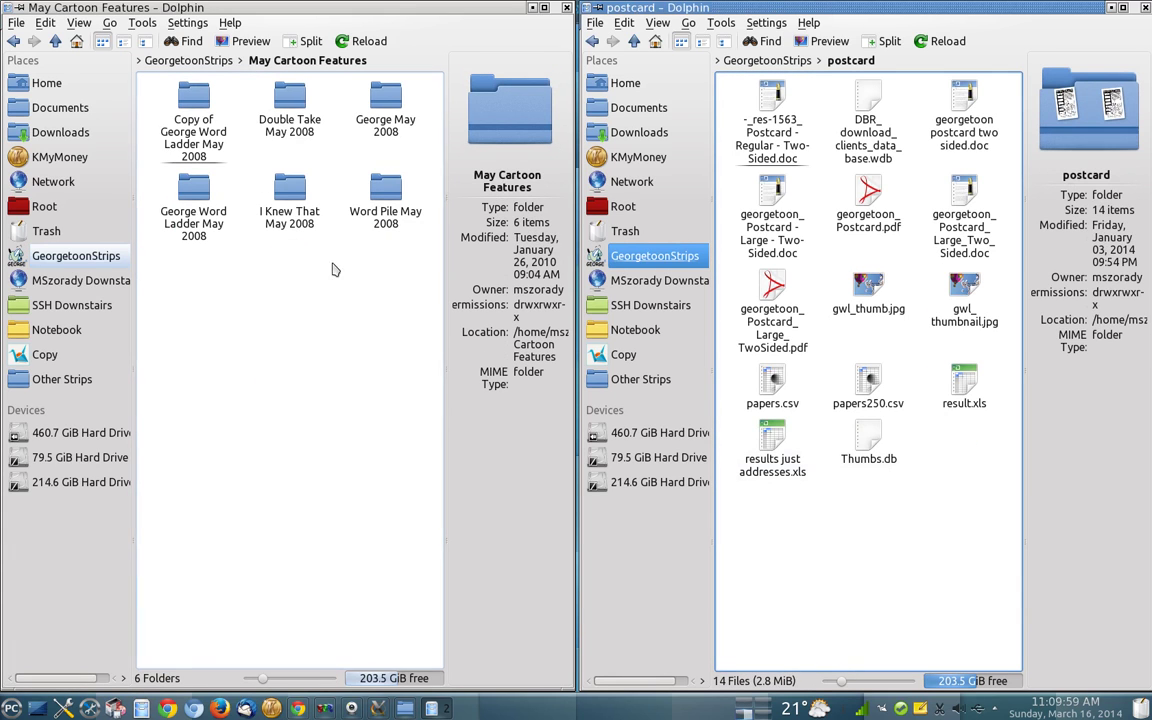
{"action": "left_click", "coordinate": [381, 208]}
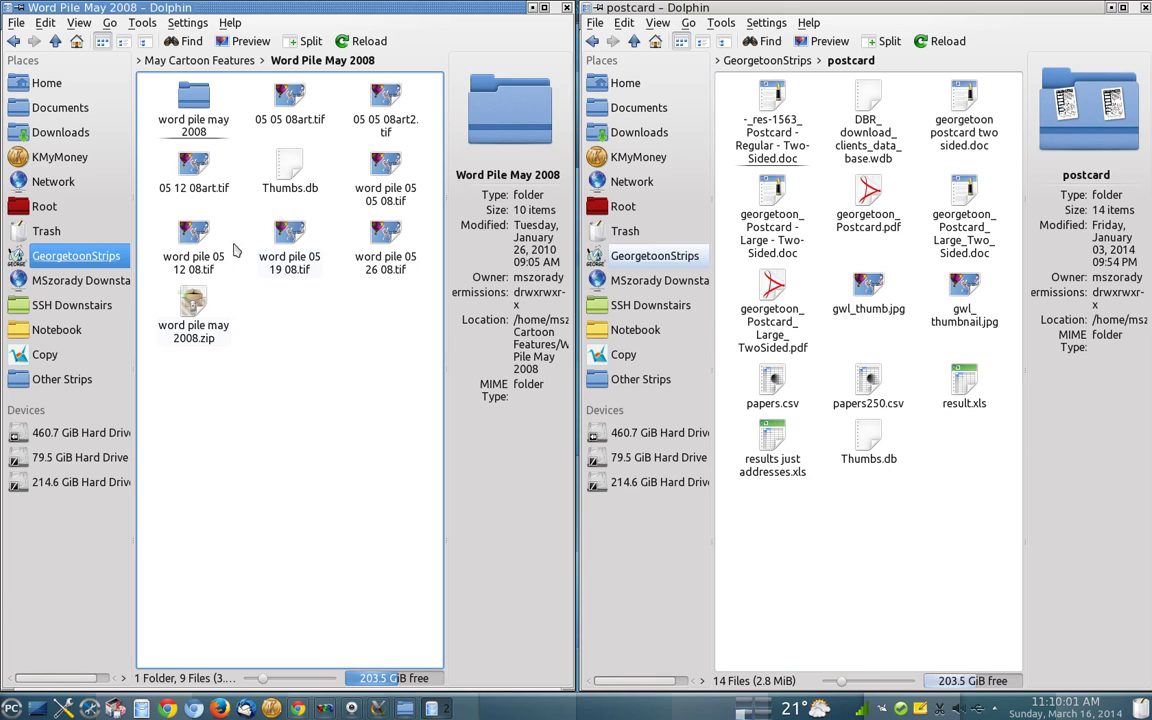
{"action": "left_click_drag", "start_coordinate": [287, 245], "coordinate": [944, 478]}
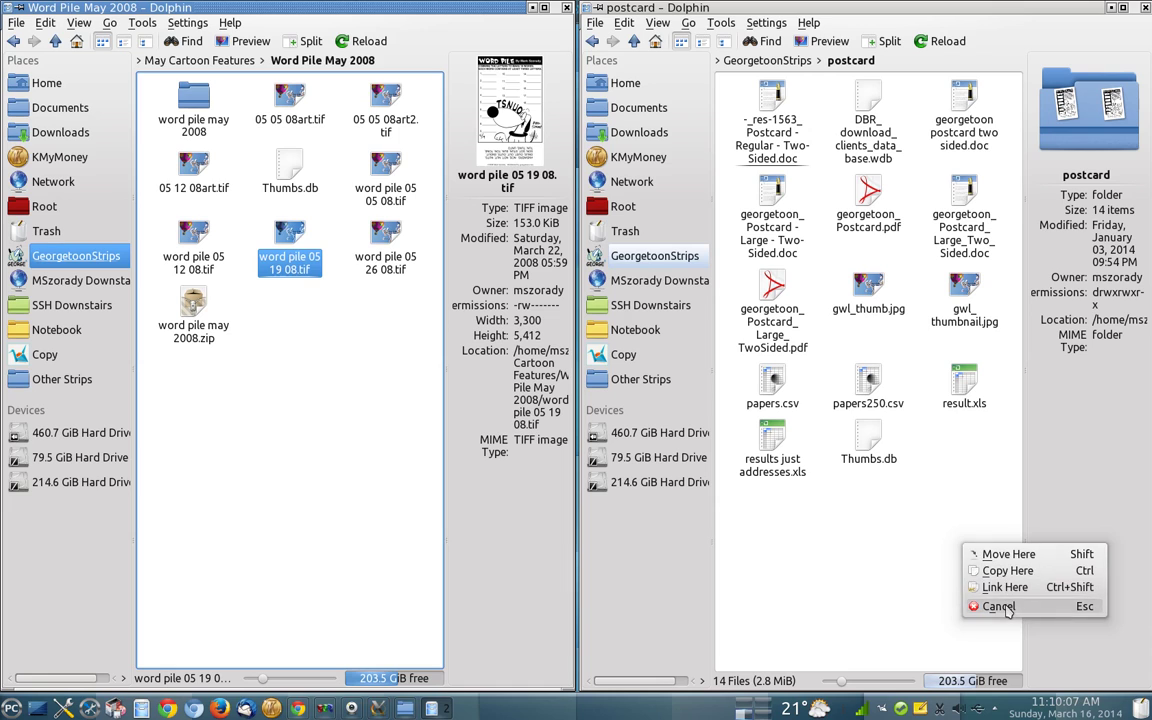
{"action": "left_click", "coordinate": [965, 535]}
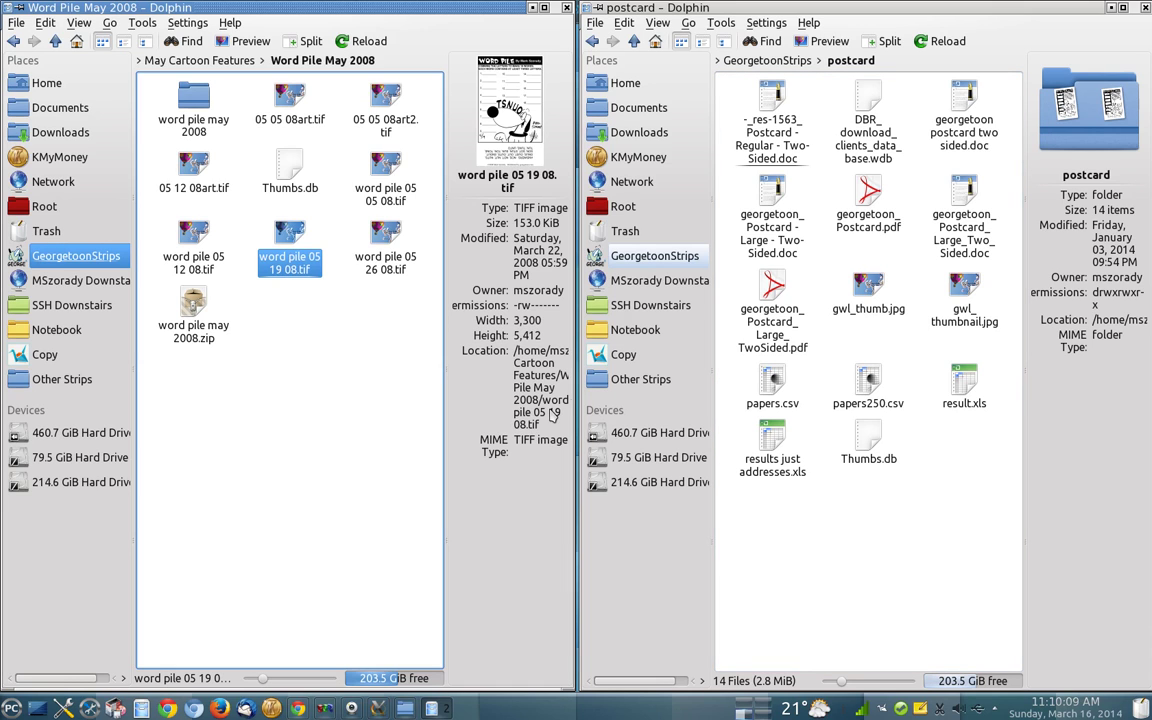
- Close the second Dolphin window, maximise the remaining one and return it to the GeorgetoonStrips folder
{"action": "left_click", "coordinate": [1145, 7]}
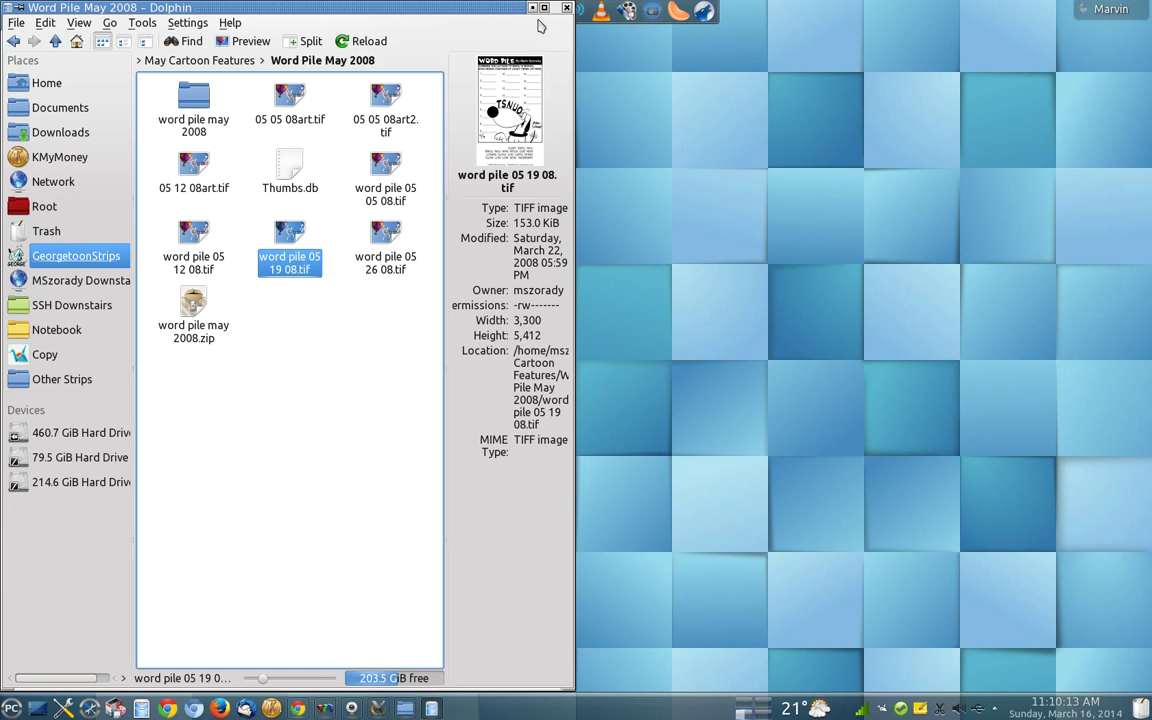
{"action": "double_click", "coordinate": [490, 8]}
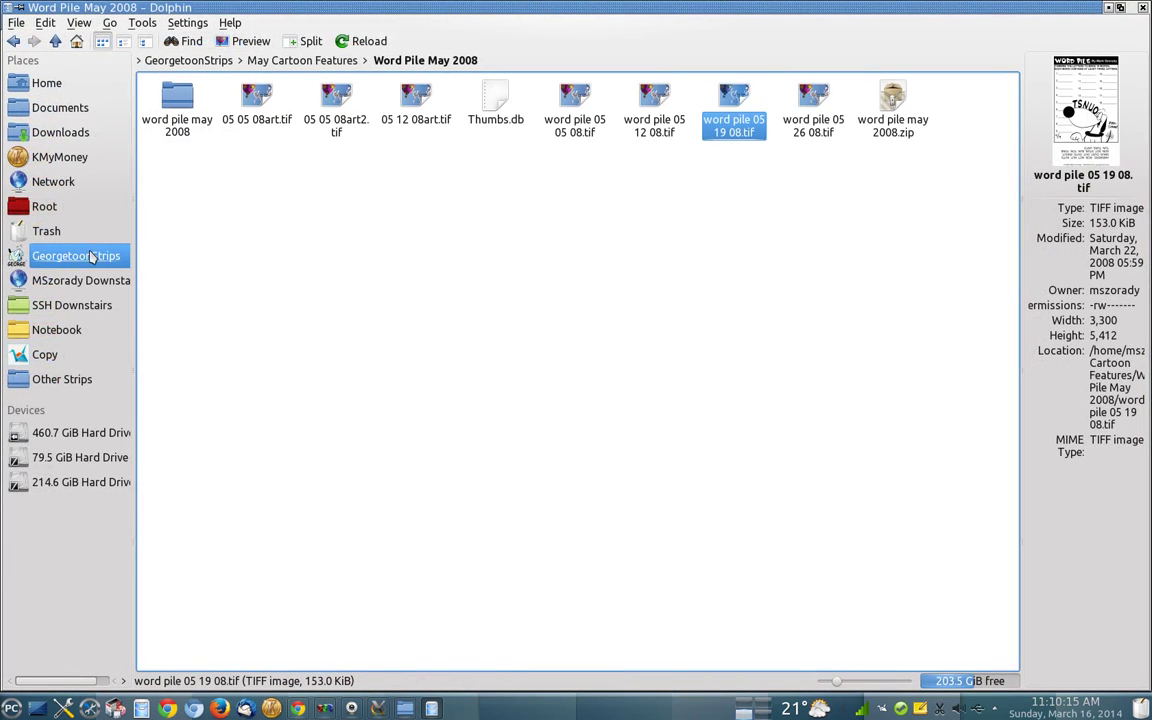
{"action": "left_click", "coordinate": [84, 258]}
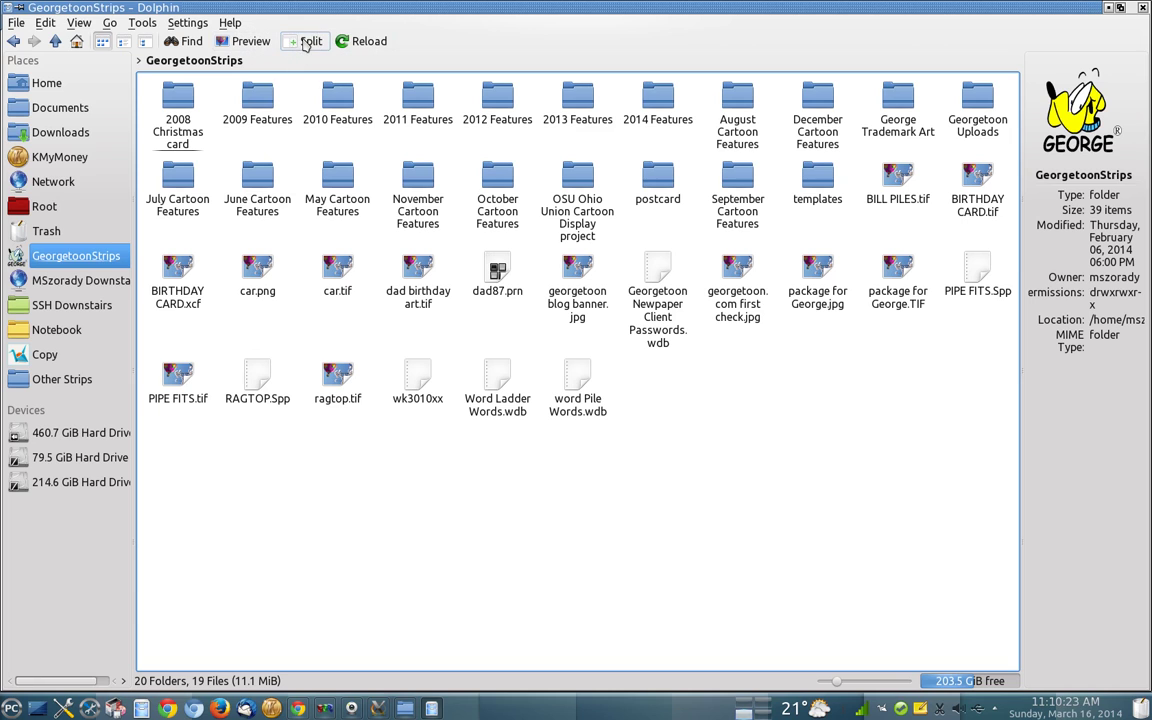
- Split the Dolphin view into two panes and open the postcard folder in the right-hand pane
{"action": "left_click", "coordinate": [307, 42]}
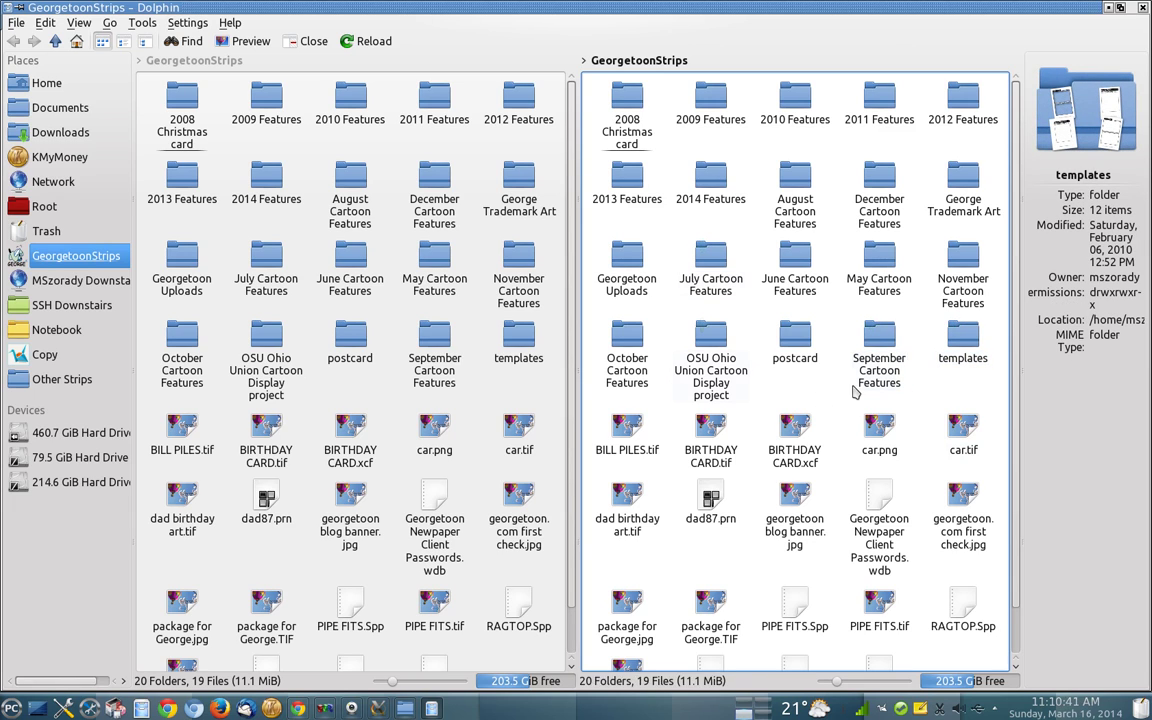
{"action": "mouse_move", "coordinate": [800, 348]}
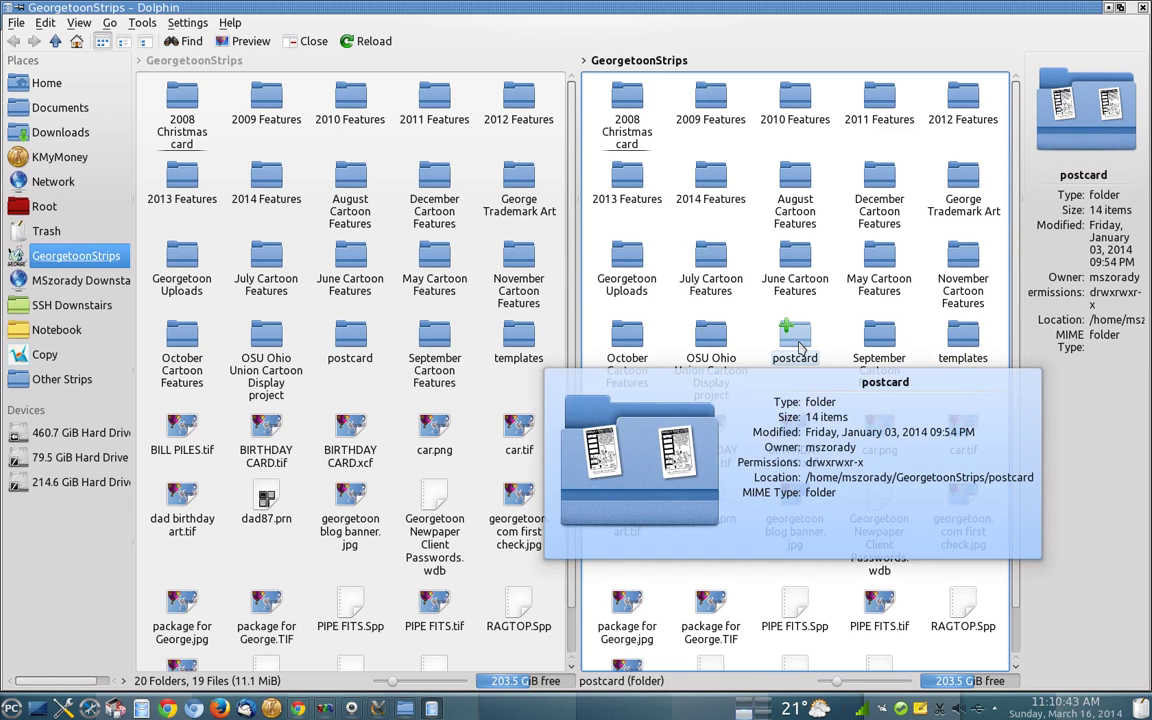
{"action": "left_click", "coordinate": [800, 348]}
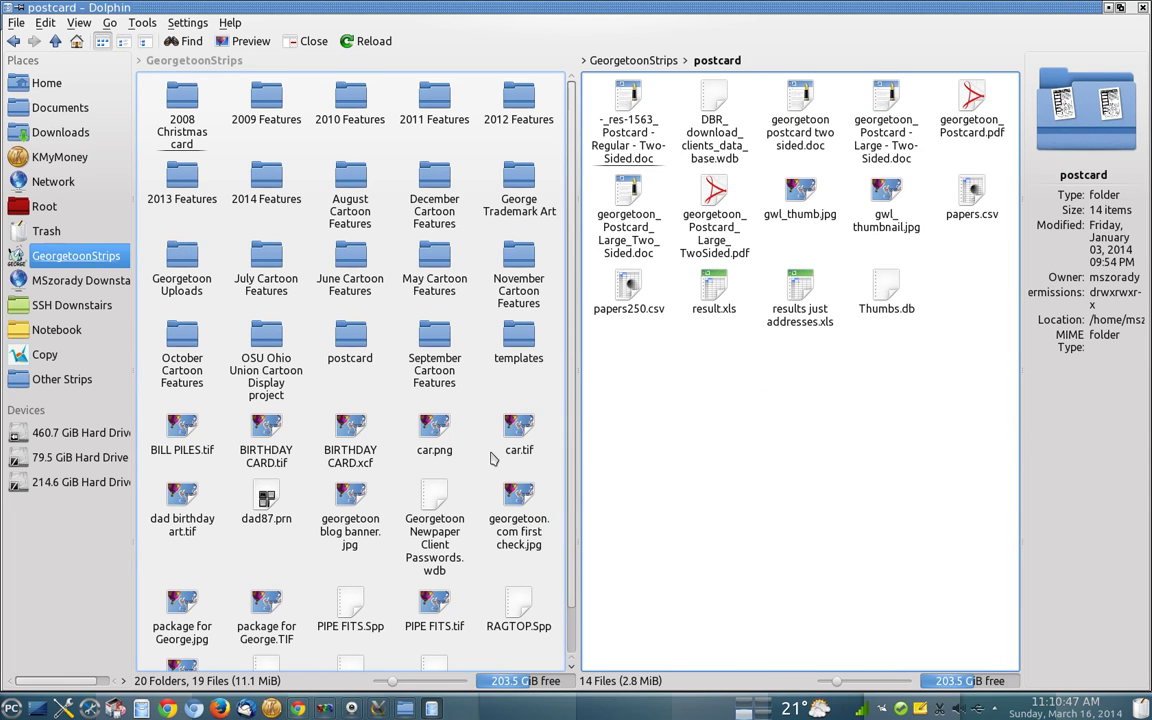
- Copy car.tif from the GeorgetoonStrips pane into the postcard folder in the other pane
{"action": "mouse_move", "coordinate": [517, 437]}
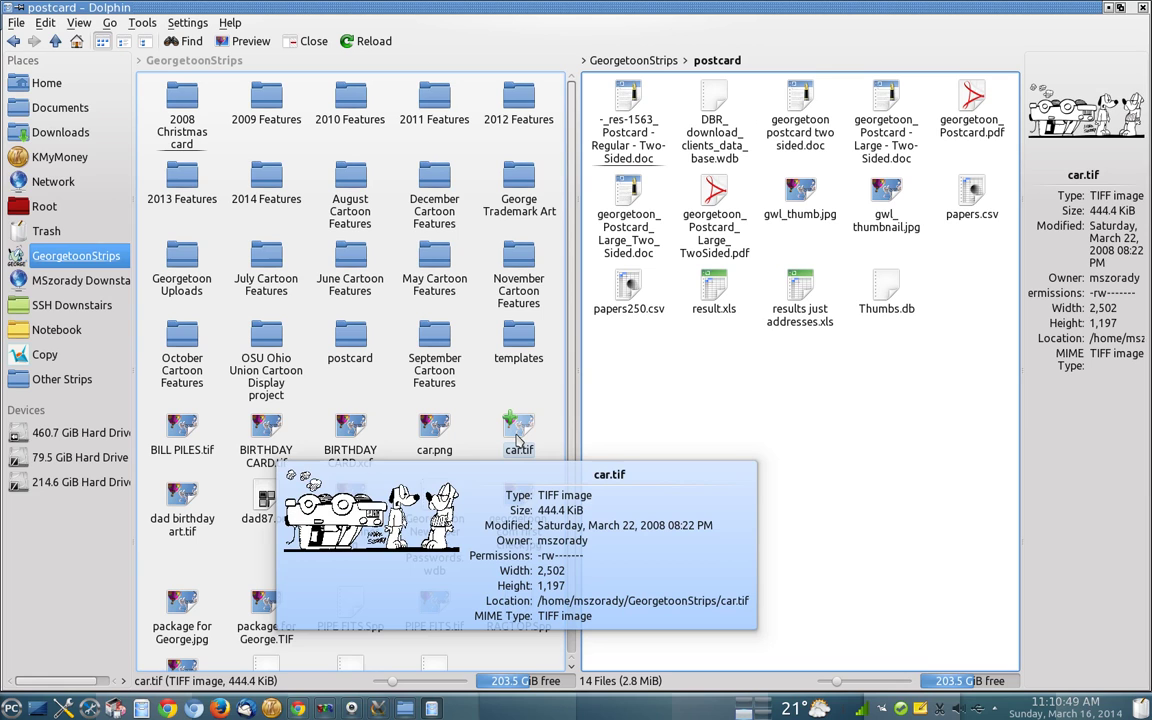
{"action": "left_click_drag", "start_coordinate": [517, 437], "coordinate": [703, 440]}
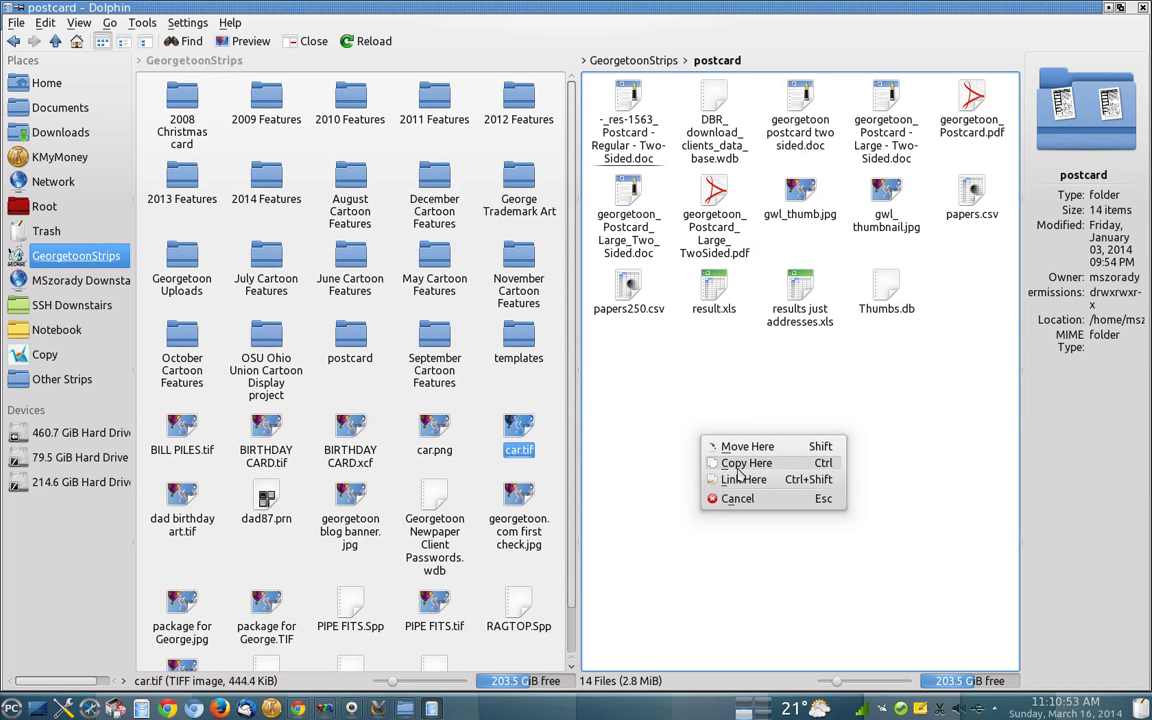
{"action": "left_click", "coordinate": [738, 466]}
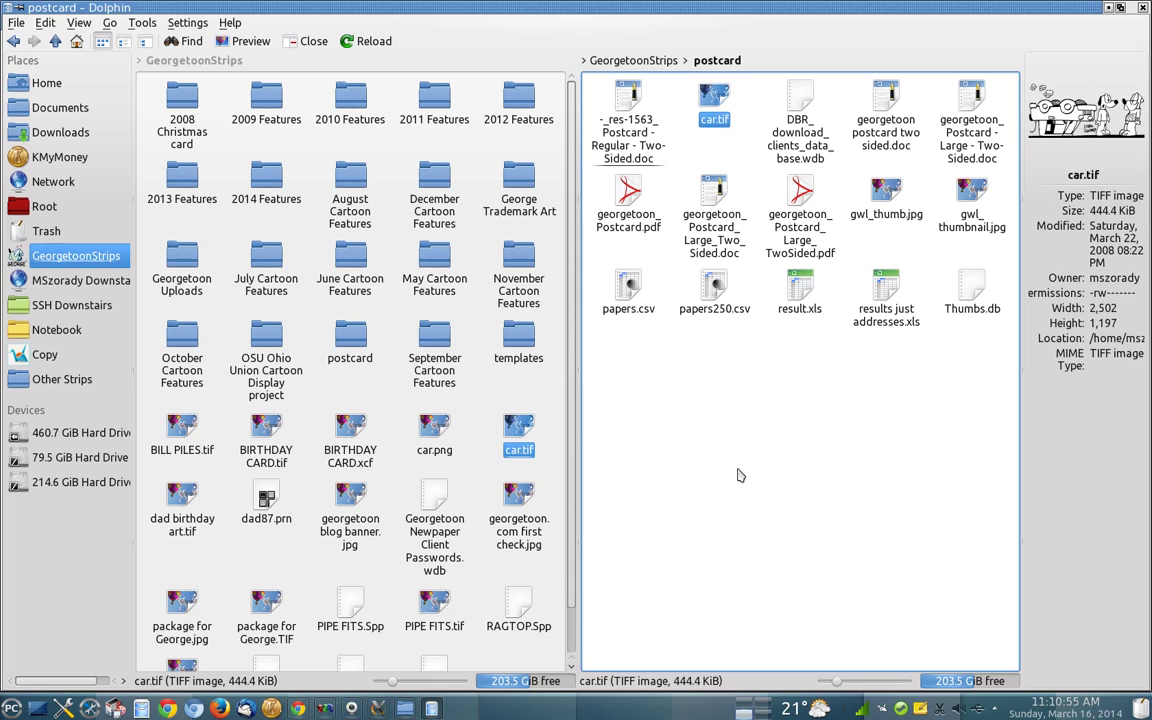
- Start another transfer of car.tif into postcard, cancel it, and switch the active pane to GeorgetoonStrips and back to postcard
{"action": "left_click_drag", "start_coordinate": [519, 435], "coordinate": [692, 447]}
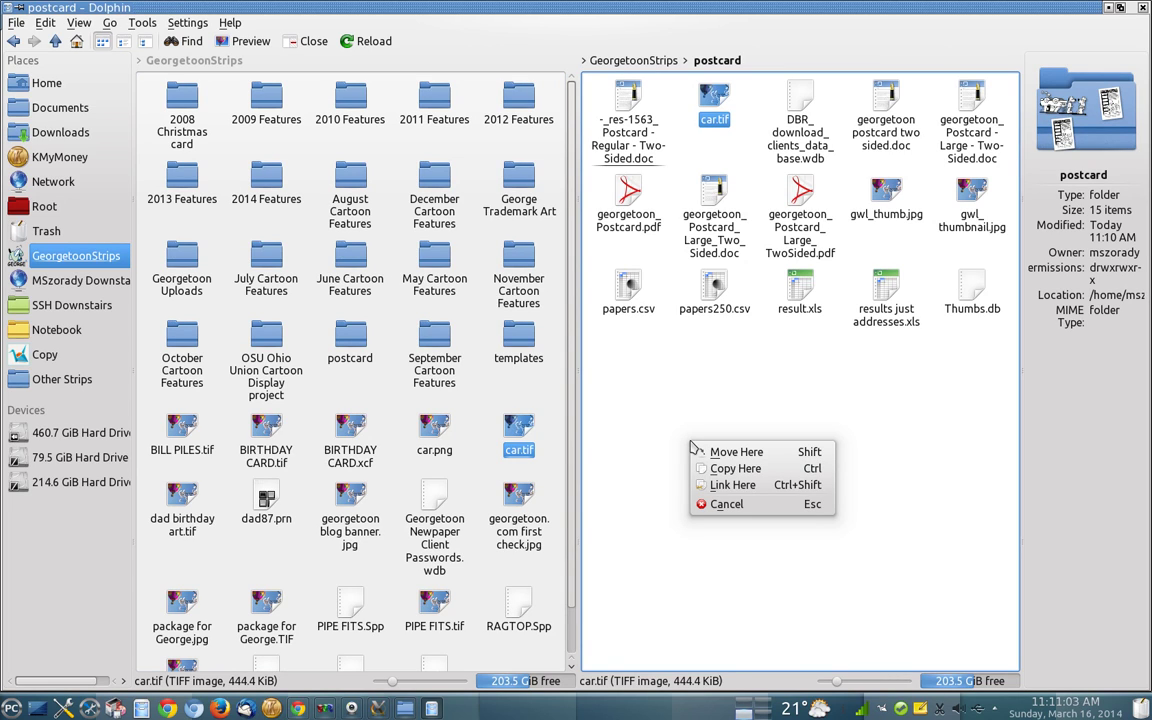
{"action": "left_click", "coordinate": [750, 508]}
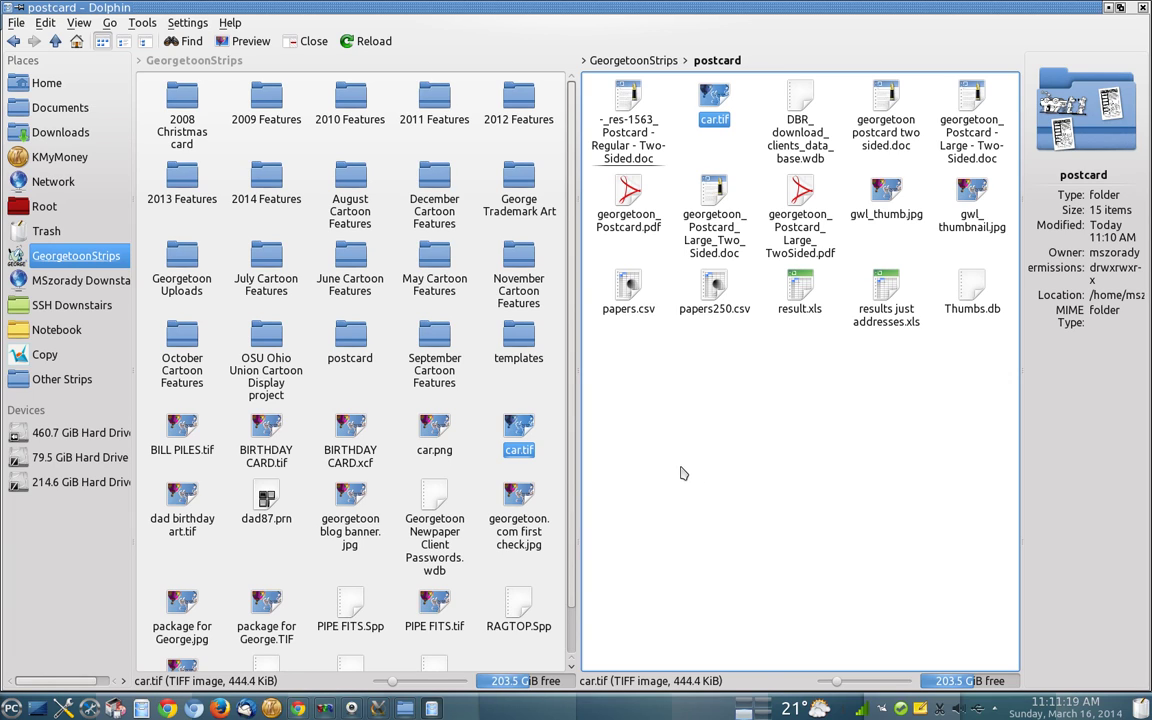
{"action": "left_click", "coordinate": [500, 399]}
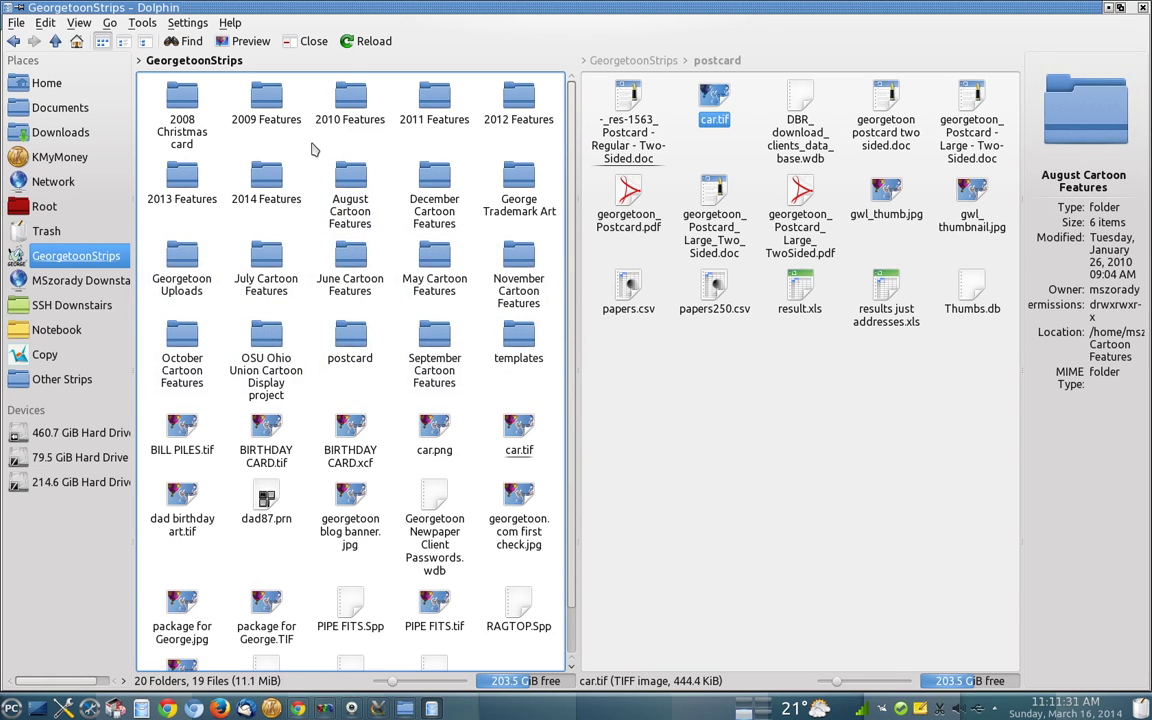
{"action": "left_click", "coordinate": [770, 400]}
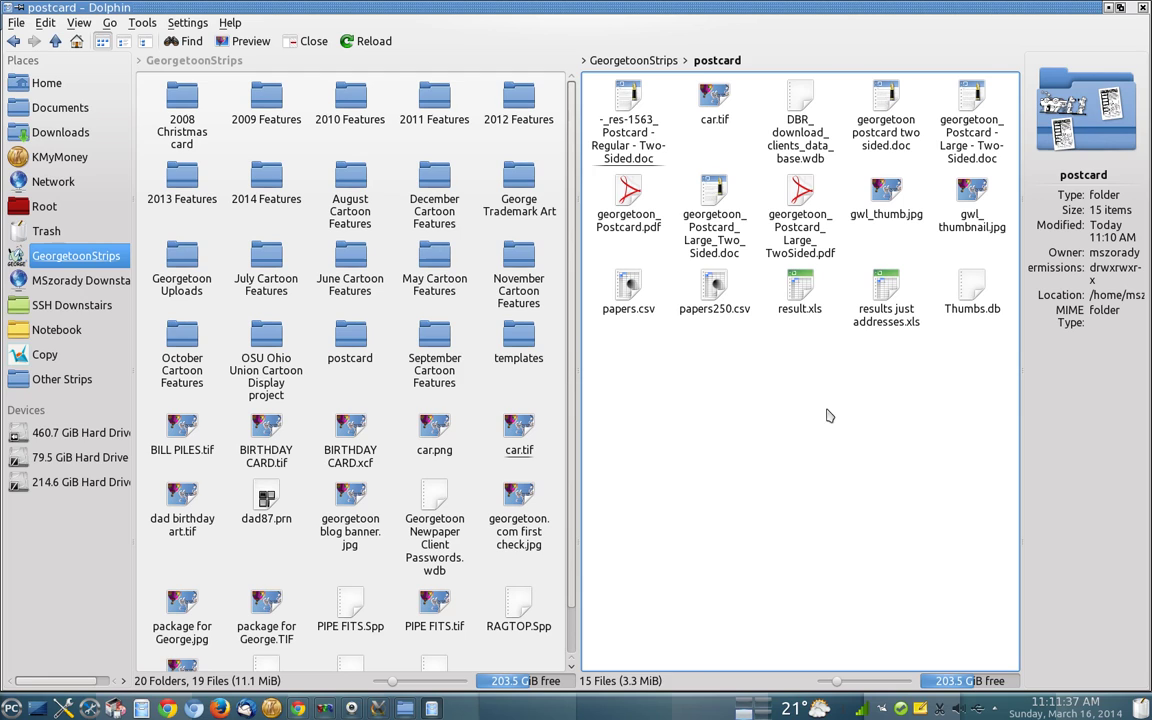
- Switch the active pane to GeorgetoonStrips and back to postcard, and close the split to leave a single GeorgetoonStrips view
{"action": "left_click", "coordinate": [628, 198]}
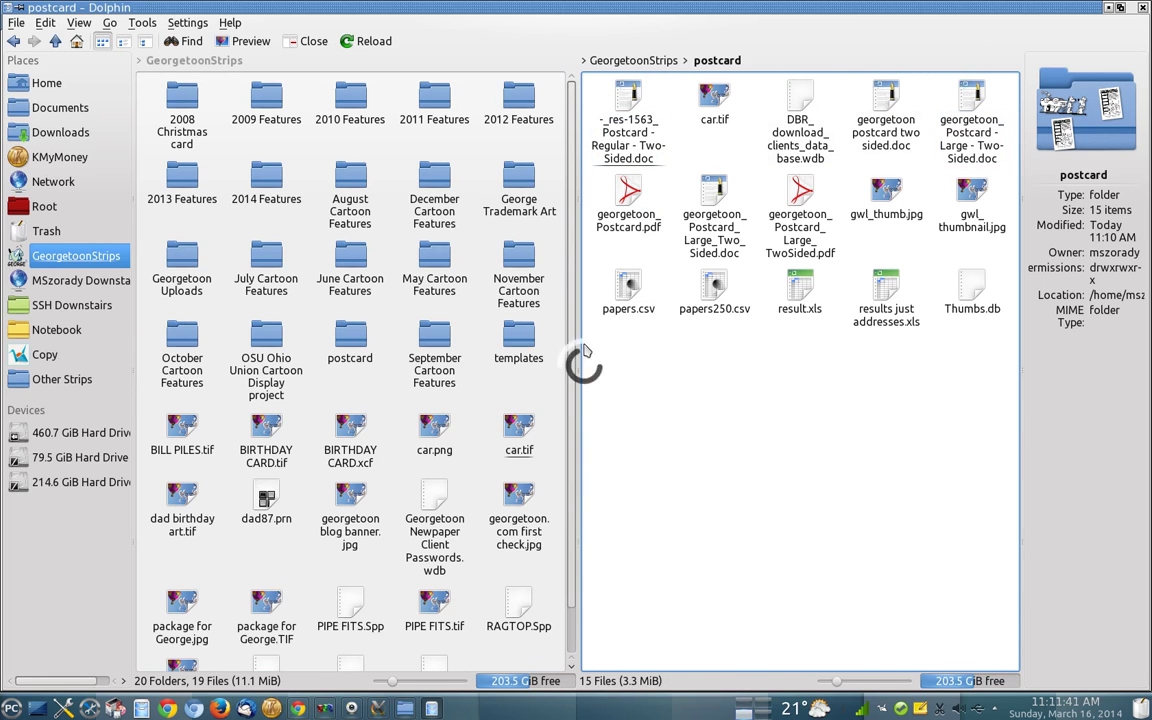
{"action": "left_click", "coordinate": [300, 247]}
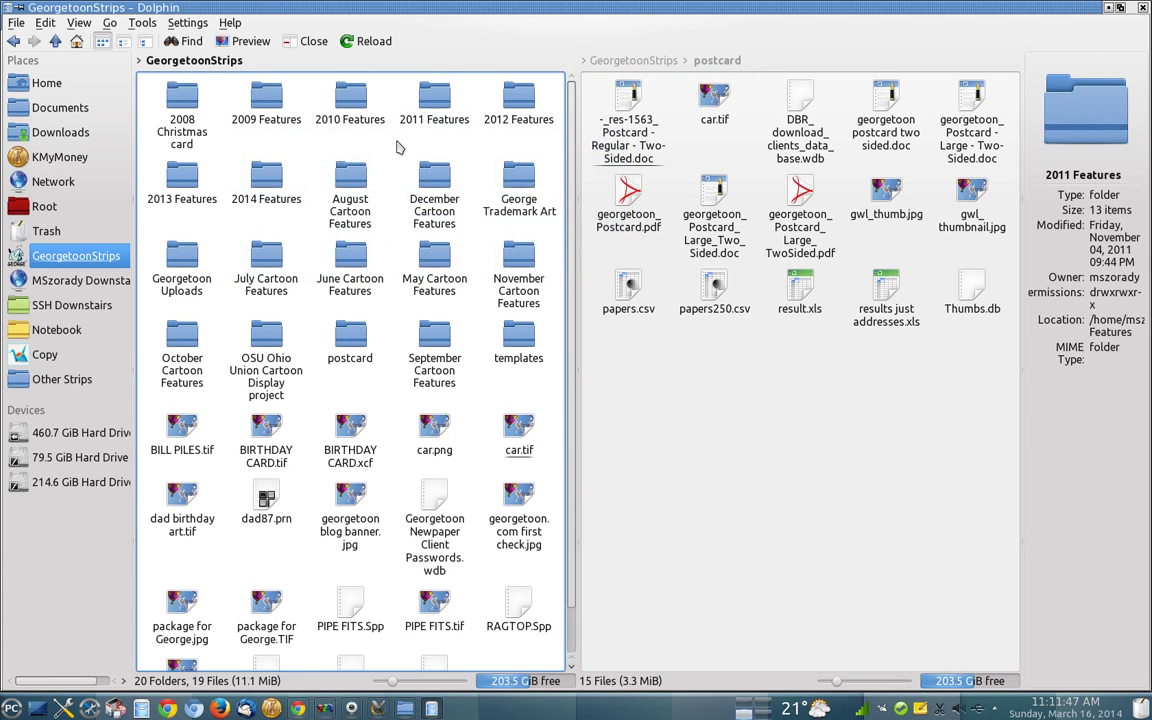
{"action": "left_click", "coordinate": [784, 392]}
{"action": "left_click", "coordinate": [784, 392]}
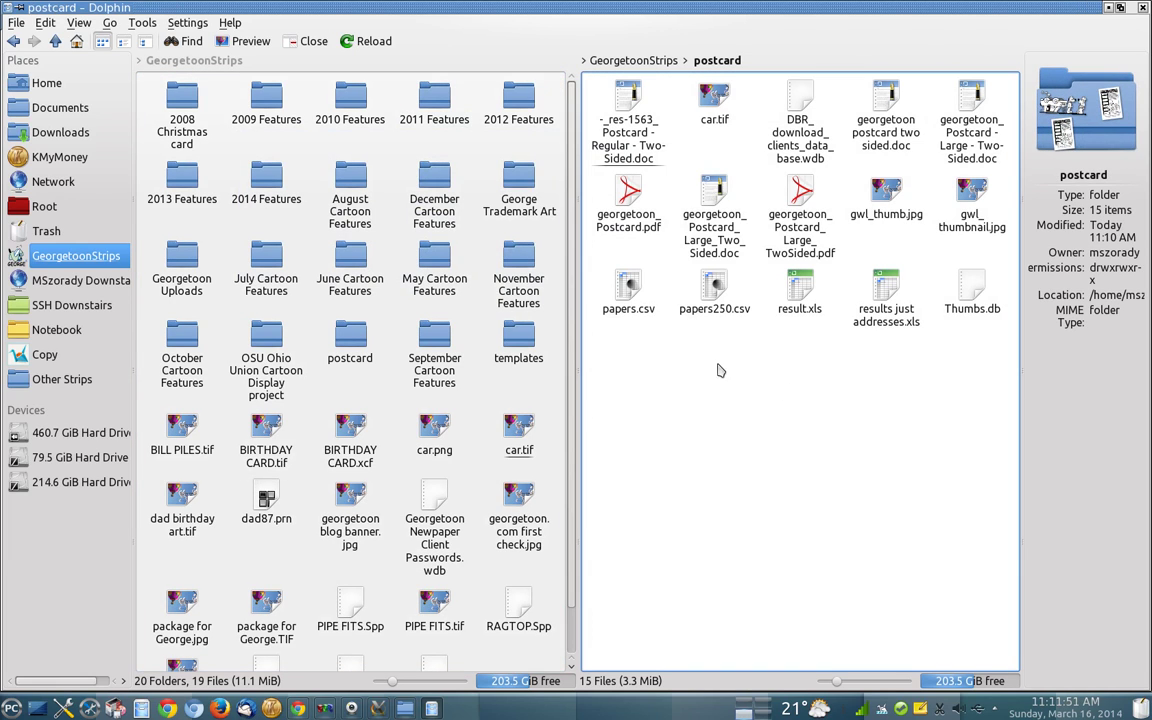
{"action": "left_click", "coordinate": [312, 42]}
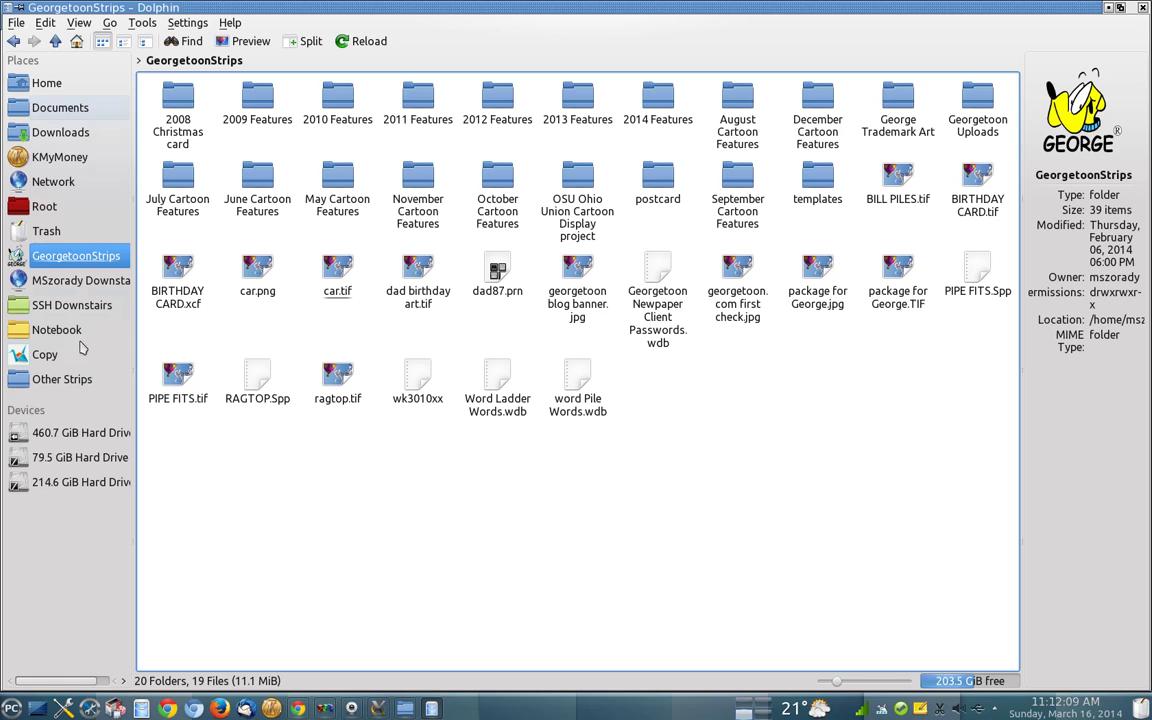
- Start a new Places entry and label it More Comic Strips
{"action": "right_click", "coordinate": [79, 547]}
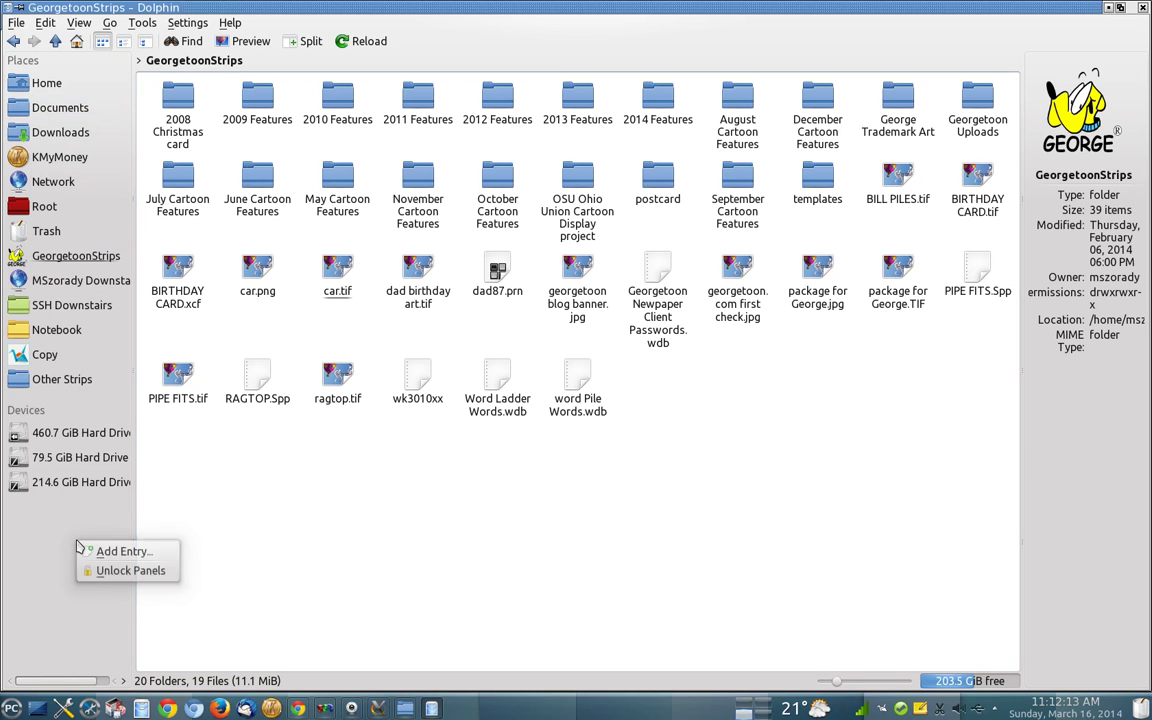
{"action": "left_click", "coordinate": [128, 552]}
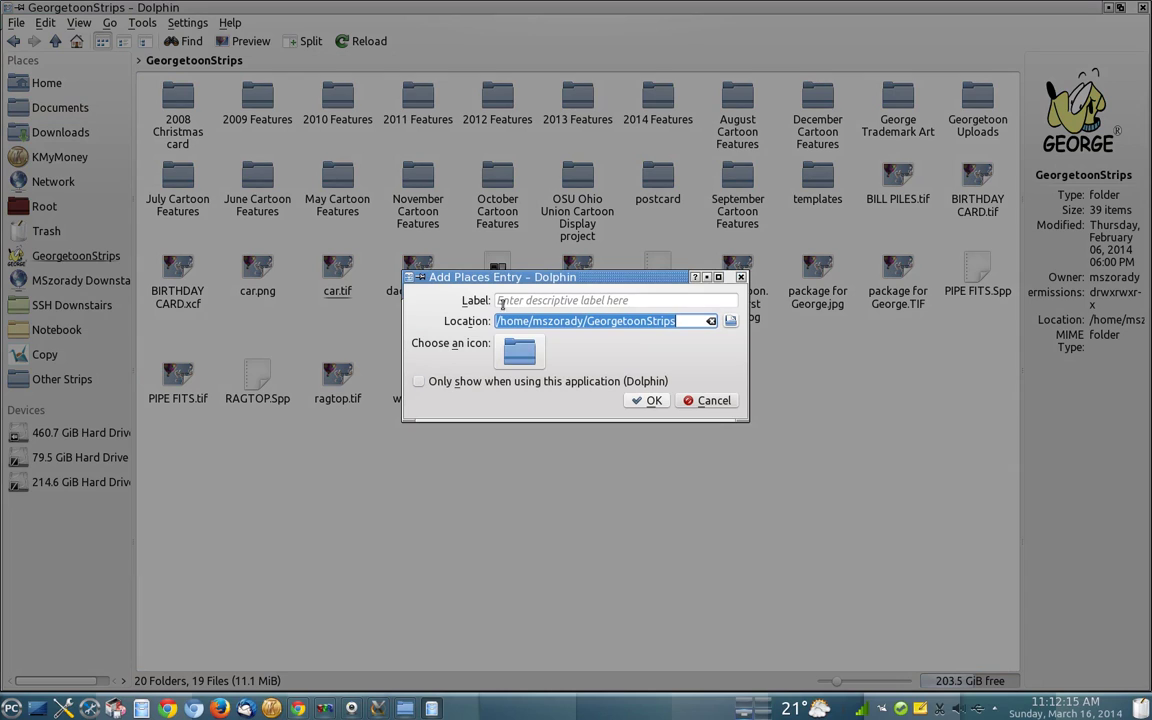
{"action": "left_click", "coordinate": [522, 300]}
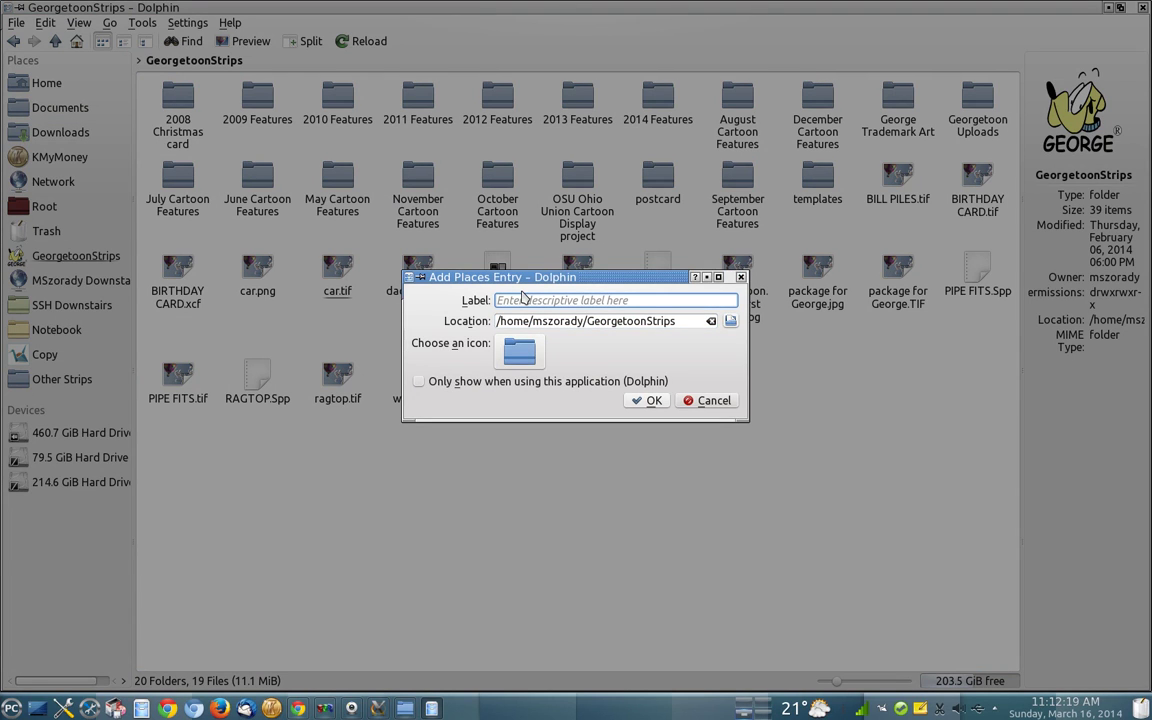
{"action": "type", "text": "Moi"}
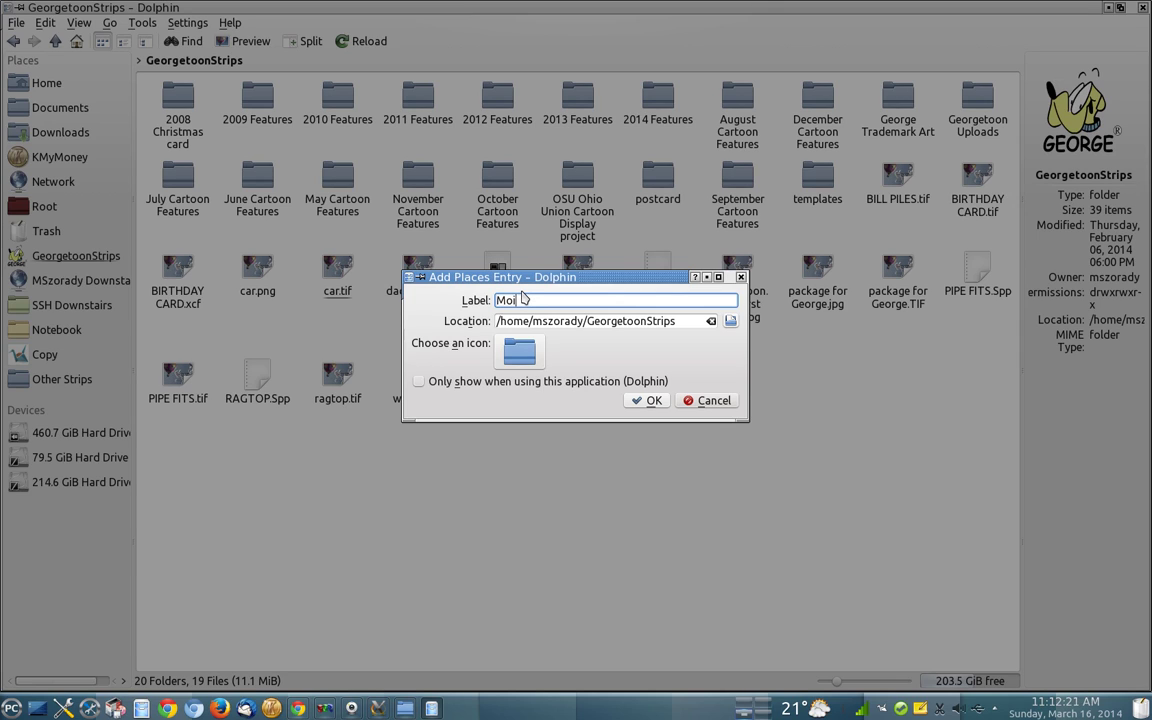
{"action": "type", "text": "r Stri"}
{"action": "type", "text": "om"}
{"action": "type", "text": "ic Stripos"}
{"action": "type", "text": "s"}
- Set the new entry's location to the 1997 strips folder inside George Art in the home folder
{"action": "left_click", "coordinate": [731, 321]}
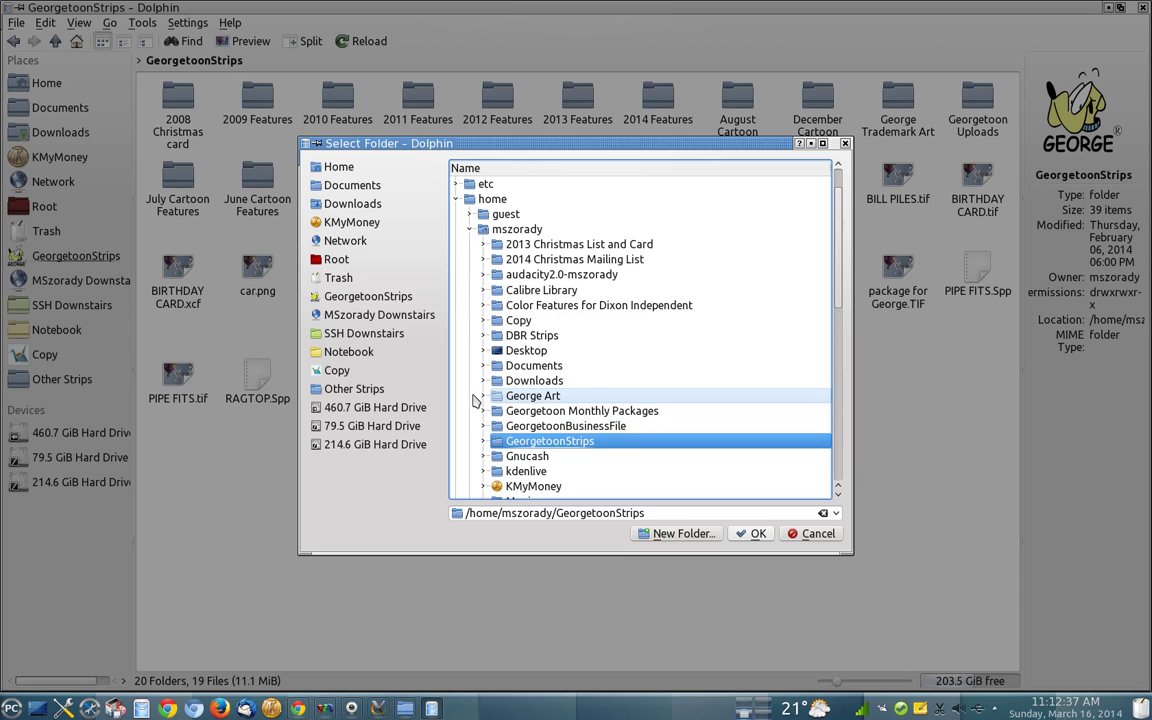
{"action": "left_click", "coordinate": [483, 396]}
{"action": "scroll", "coordinate": [681, 424], "scroll_direction": "down", "scroll_amount": 1}
{"action": "left_click", "coordinate": [552, 366]}
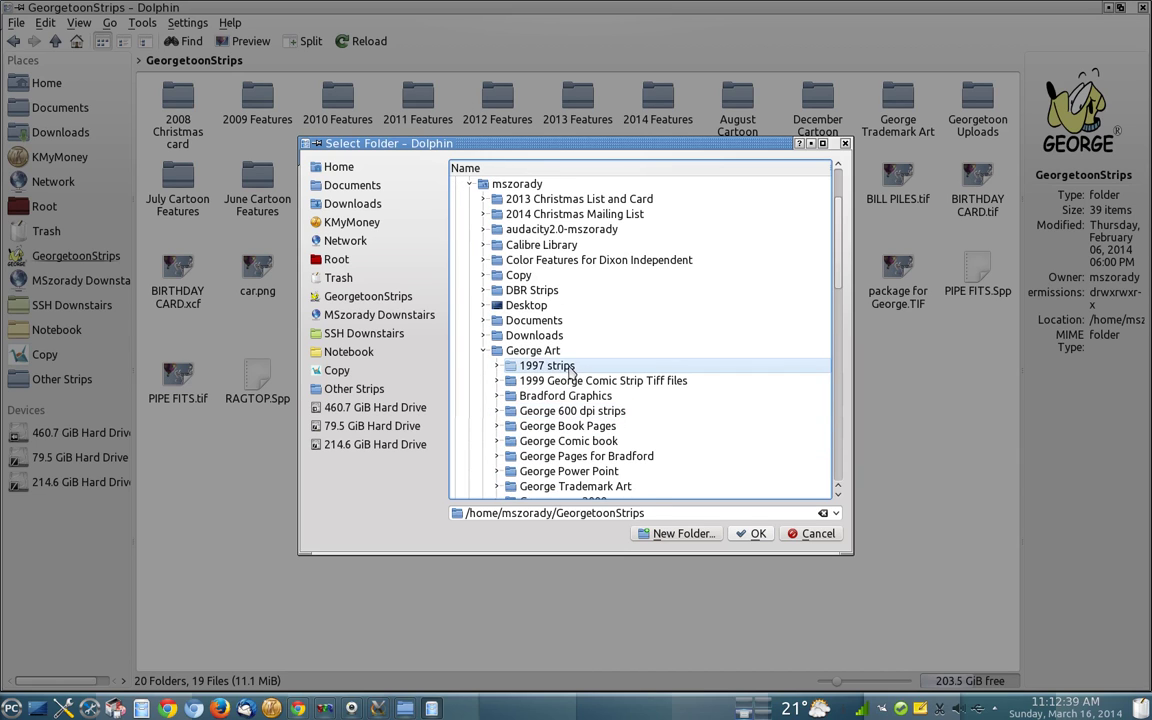
{"action": "left_click", "coordinate": [752, 533]}
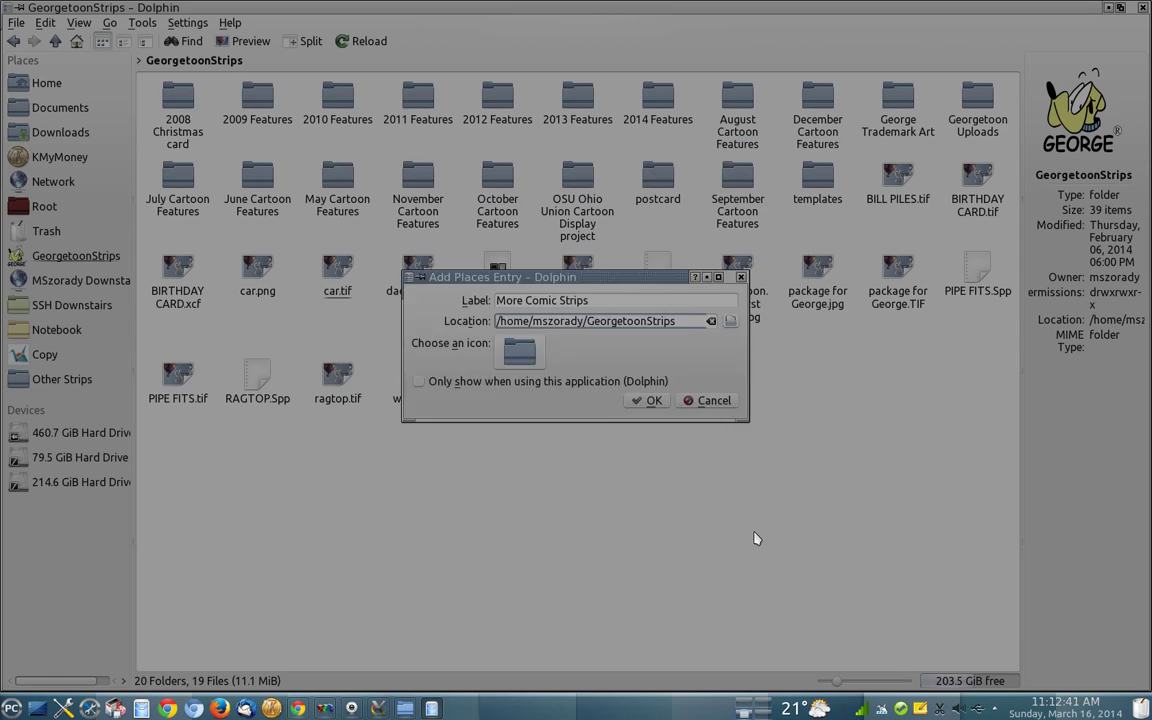
{"action": "left_click", "coordinate": [600, 321]}
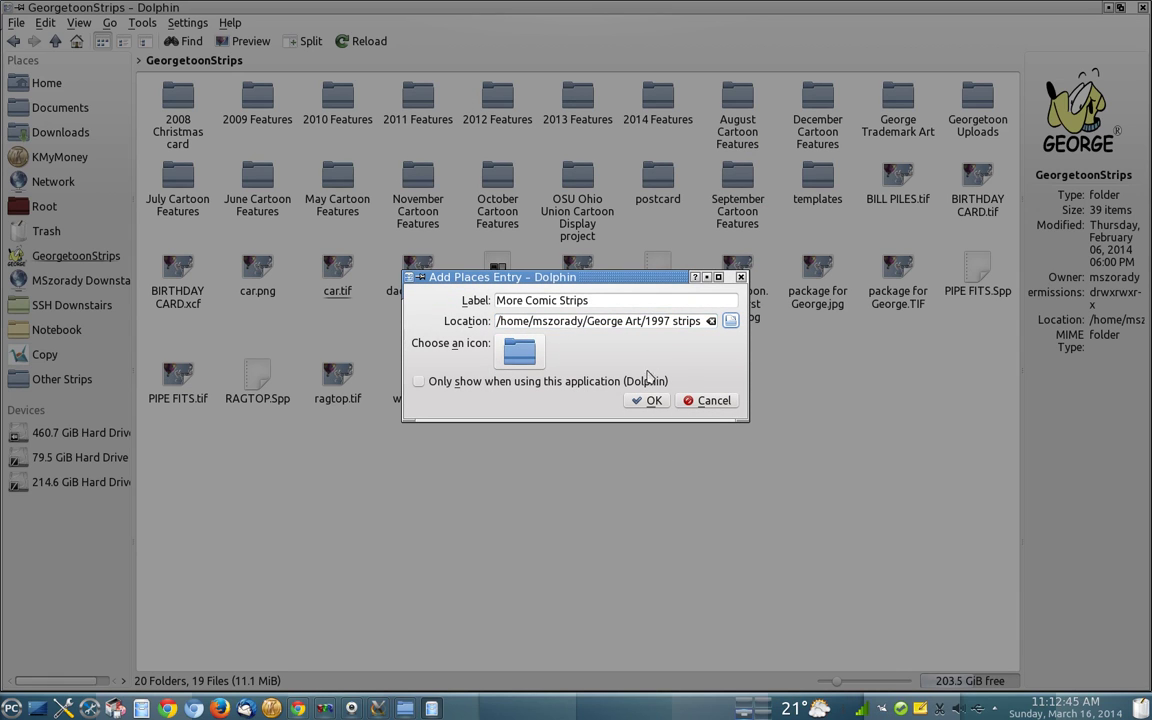
- Change the new entry's label to 1997 Comic Strips and add it to Places
{"action": "left_click", "coordinate": [535, 300]}
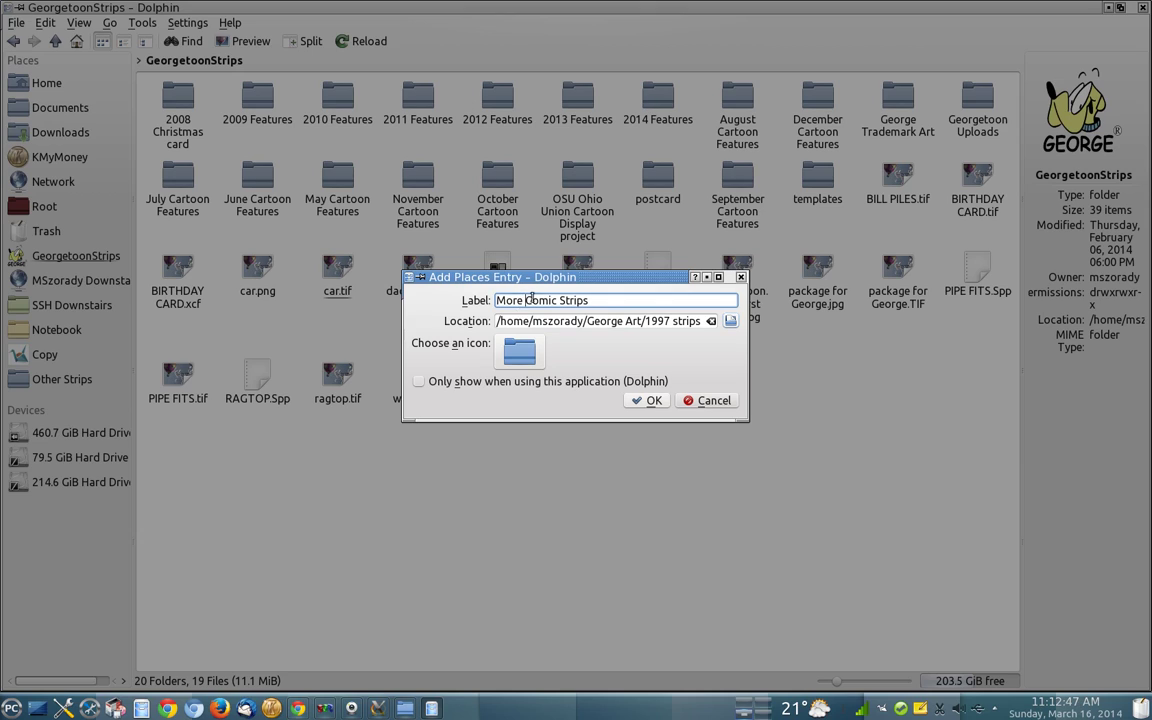
{"action": "double_click", "coordinate": [521, 301]}
{"action": "key", "text": "BackSpace"}
{"action": "type", "text": "19"}
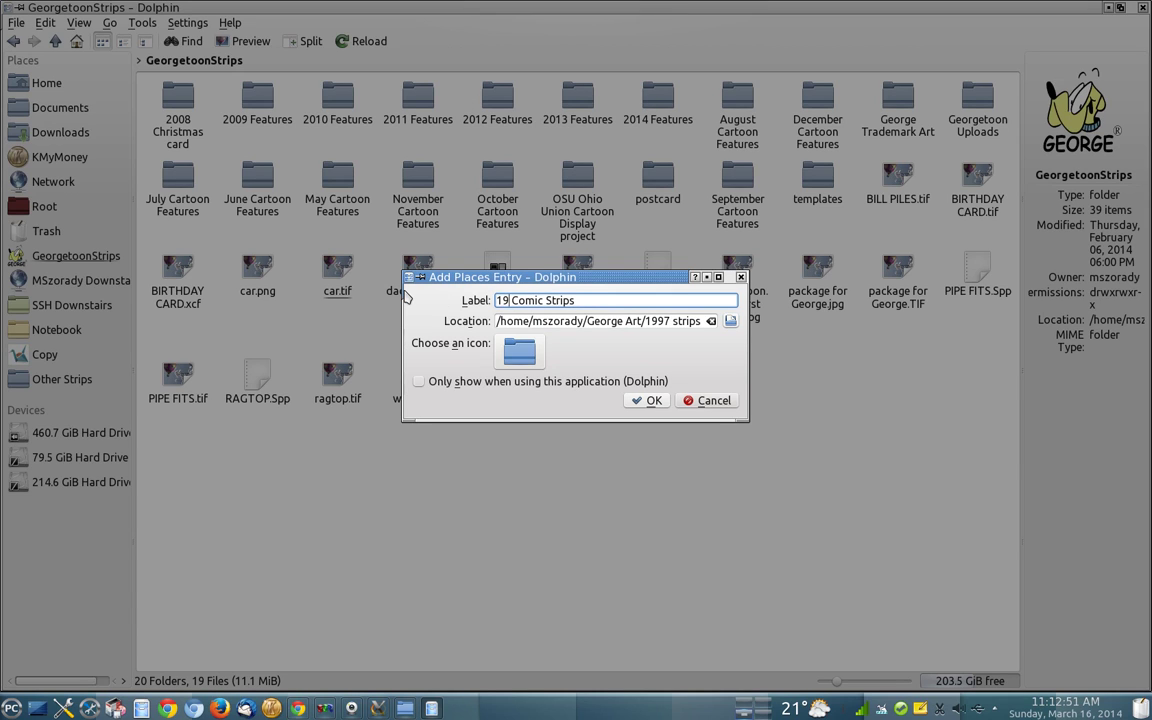
{"action": "type", "text": "97"}
{"action": "left_click", "coordinate": [660, 402]}
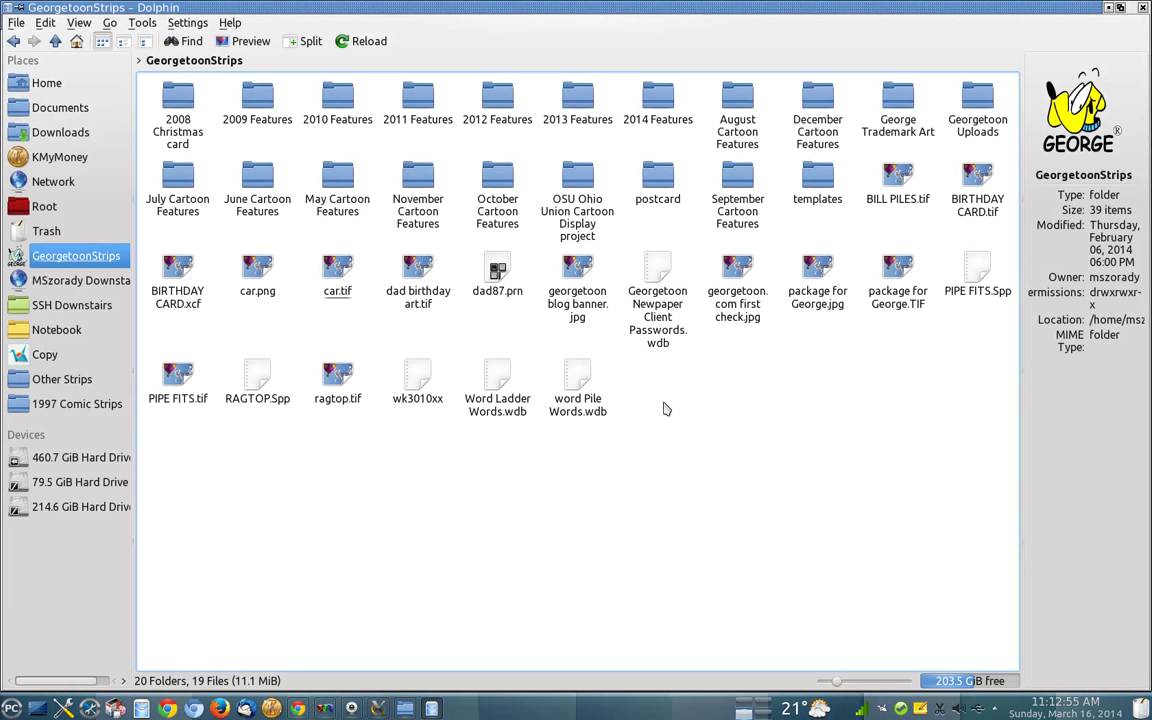
- Open the 1997 Comic Strips place, start editing its entry's icon and show the Applications category of system icons
{"action": "left_click", "coordinate": [75, 404]}
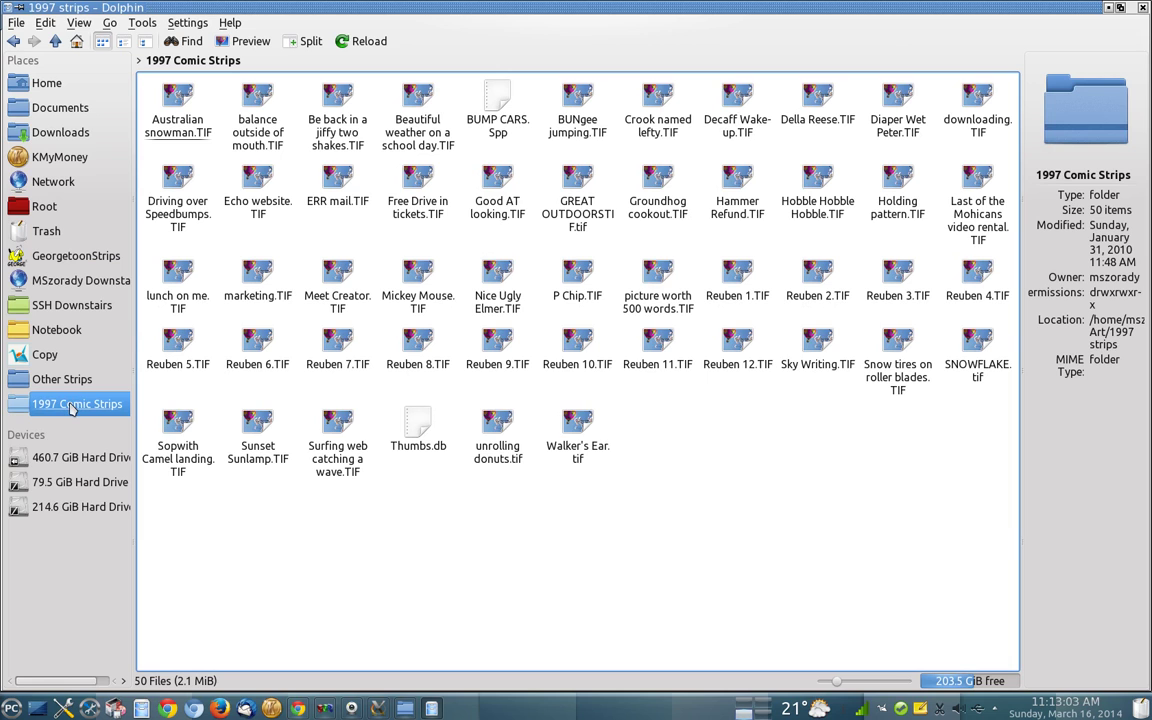
{"action": "right_click", "coordinate": [72, 410]}
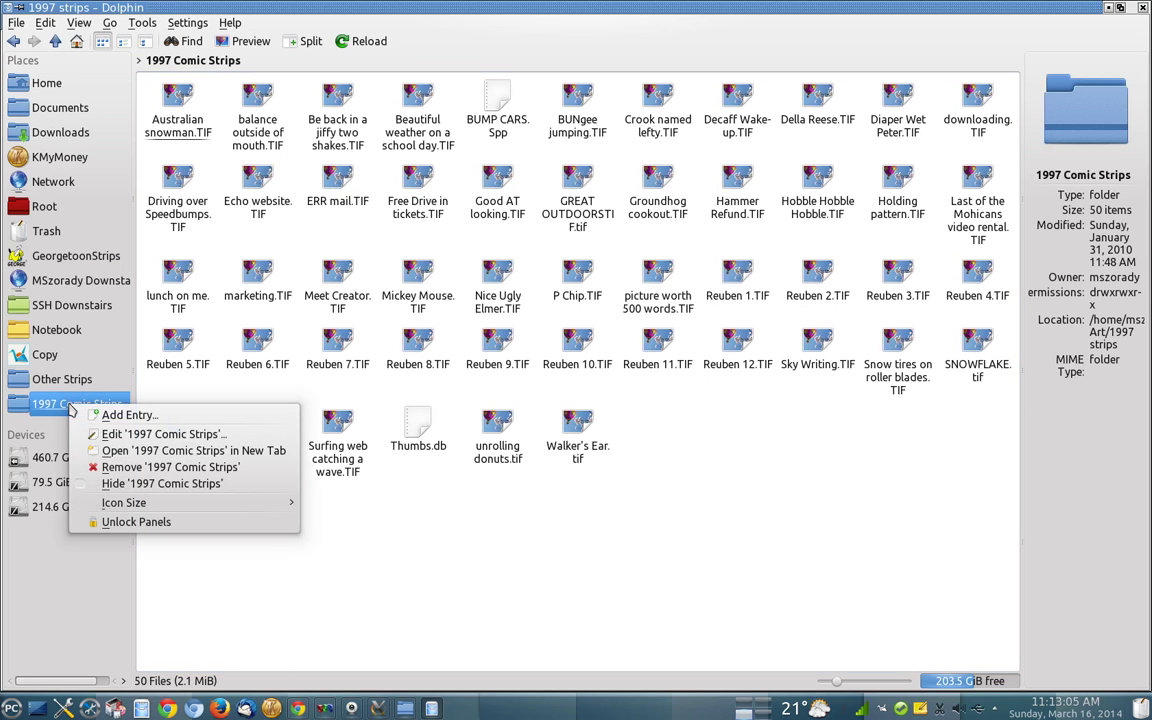
{"action": "left_click", "coordinate": [117, 436]}
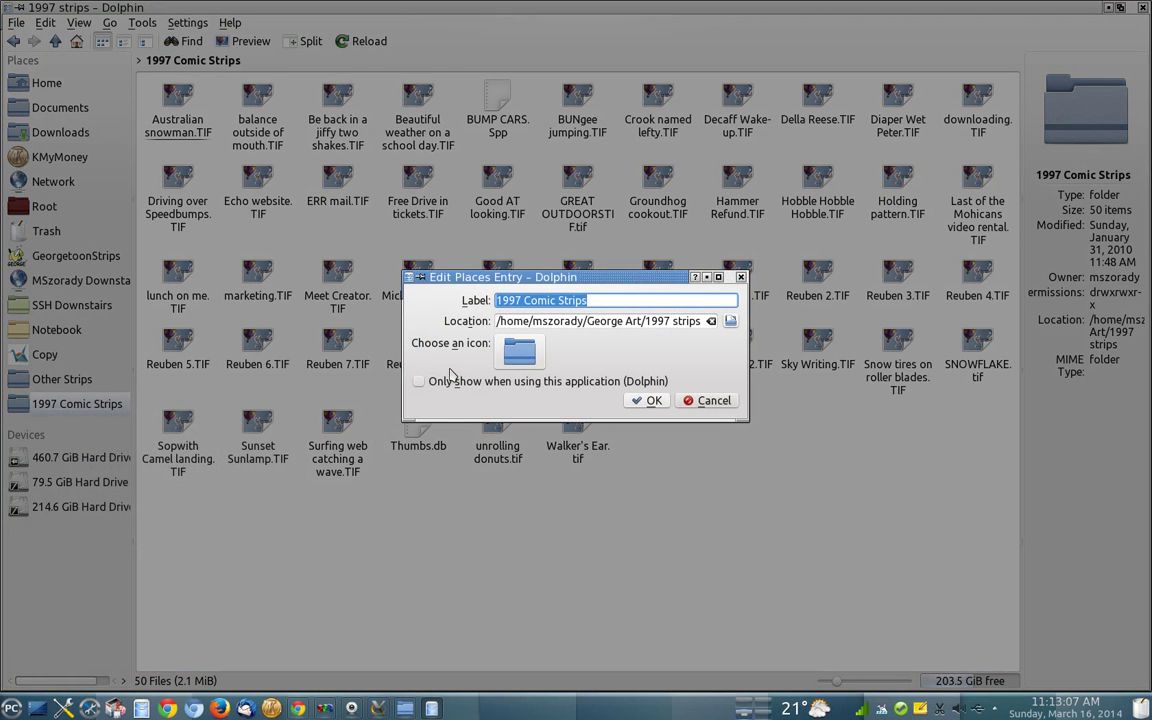
{"action": "left_click", "coordinate": [480, 322]}
{"action": "scroll", "coordinate": [565, 378], "scroll_direction": "down", "scroll_amount": 10}
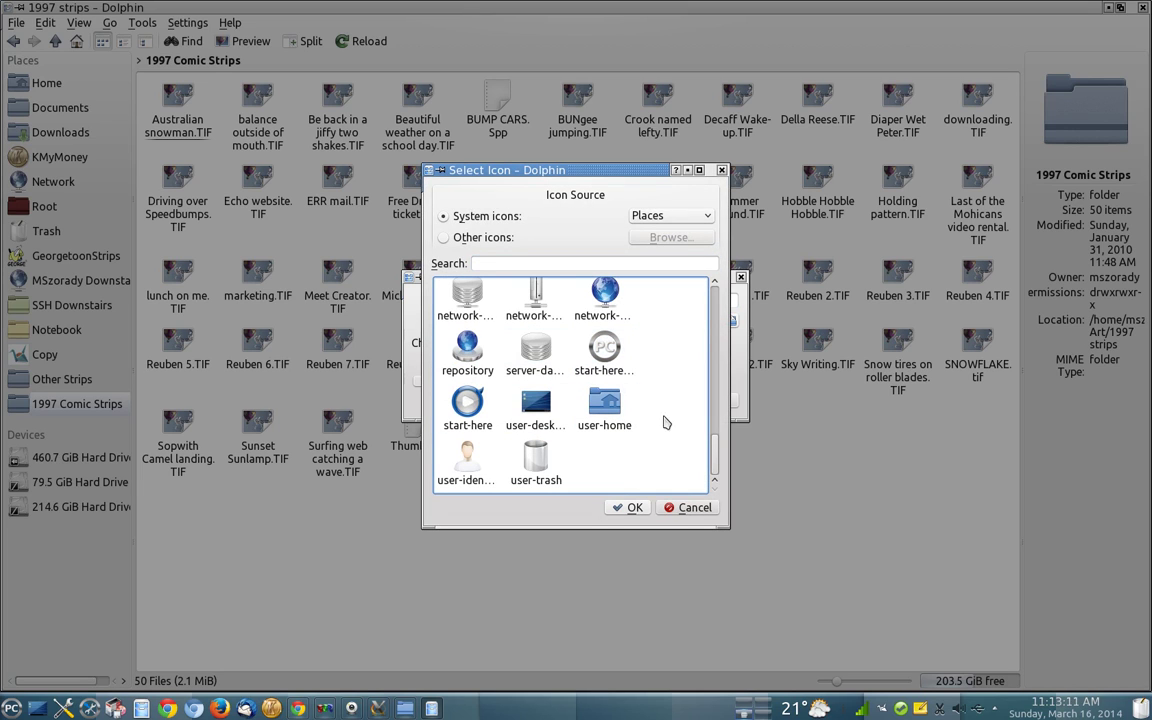
{"action": "scroll", "coordinate": [603, 333], "scroll_direction": "up", "scroll_amount": 10}
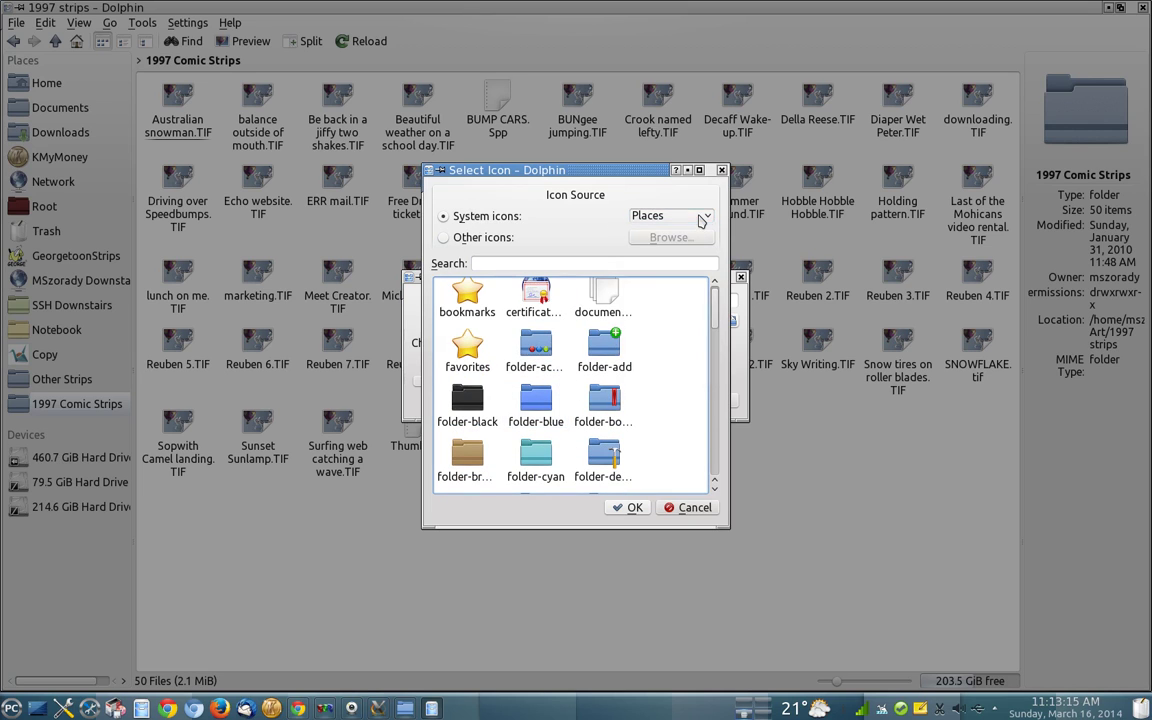
{"action": "left_click", "coordinate": [640, 216]}
{"action": "left_click", "coordinate": [645, 258]}
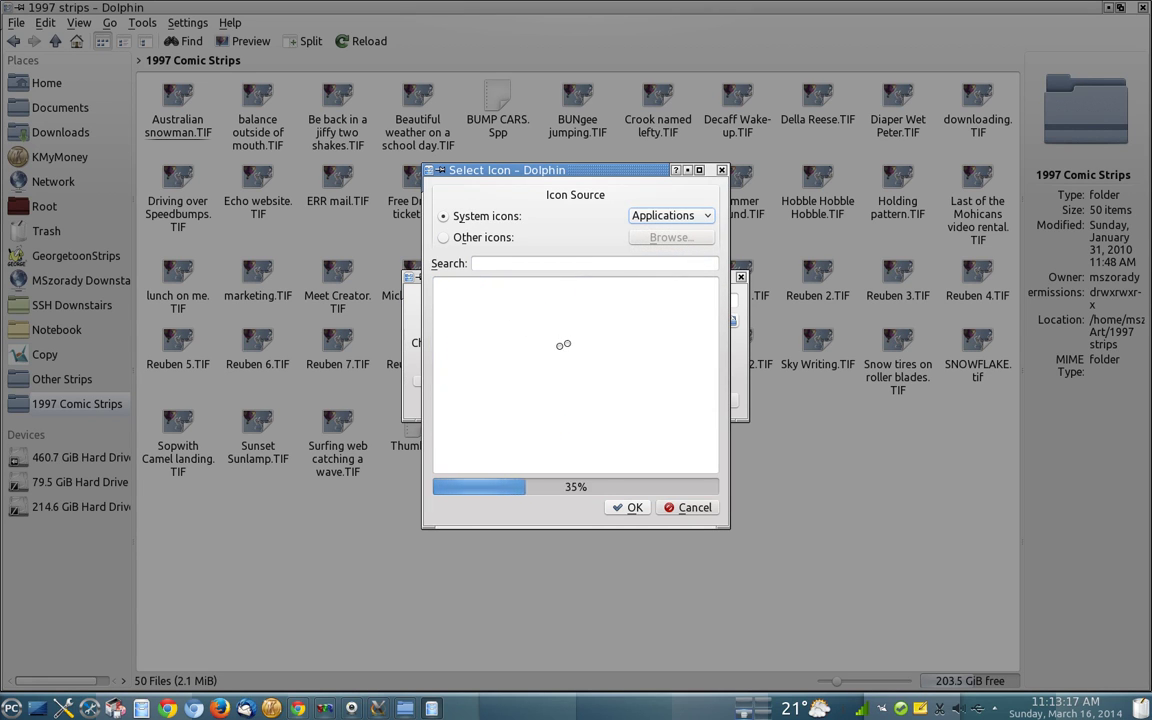
- Assign the gimp icon to the 1997 Comic Strips entry and save the change
{"action": "scroll", "coordinate": [563, 345], "scroll_direction": "down", "scroll_amount": 5}
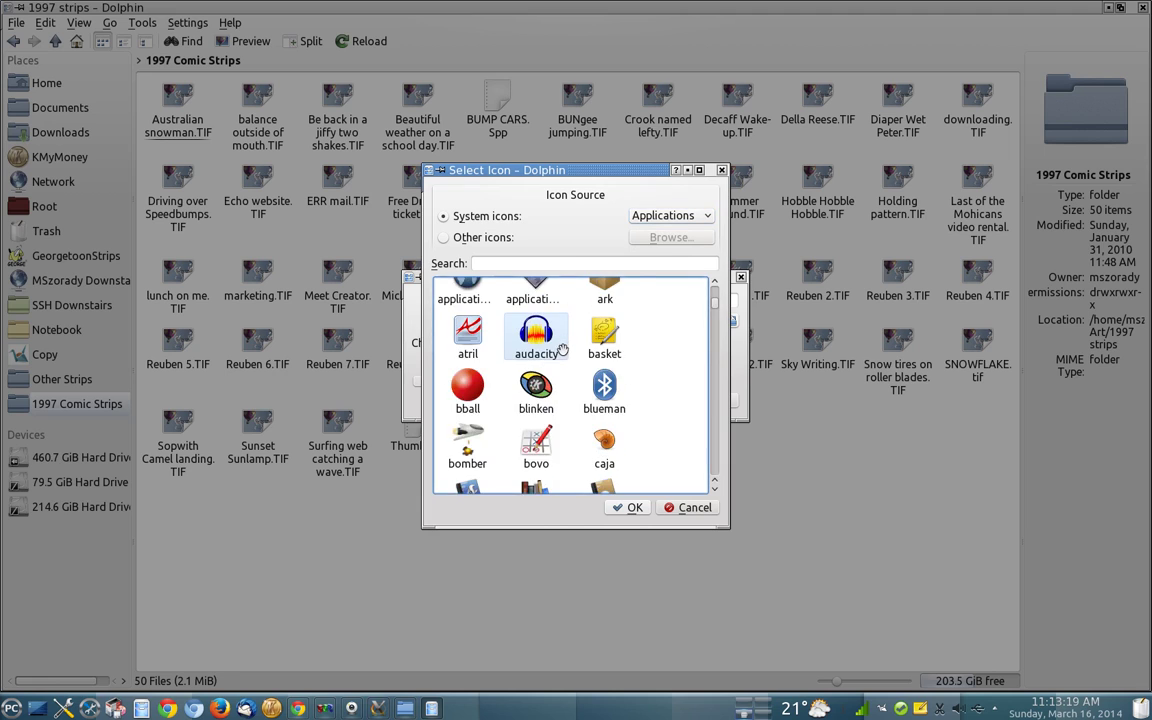
{"action": "scroll", "coordinate": [563, 349], "scroll_direction": "up", "scroll_amount": 3}
{"action": "scroll", "coordinate": [563, 349], "scroll_direction": "down", "scroll_amount": 5}
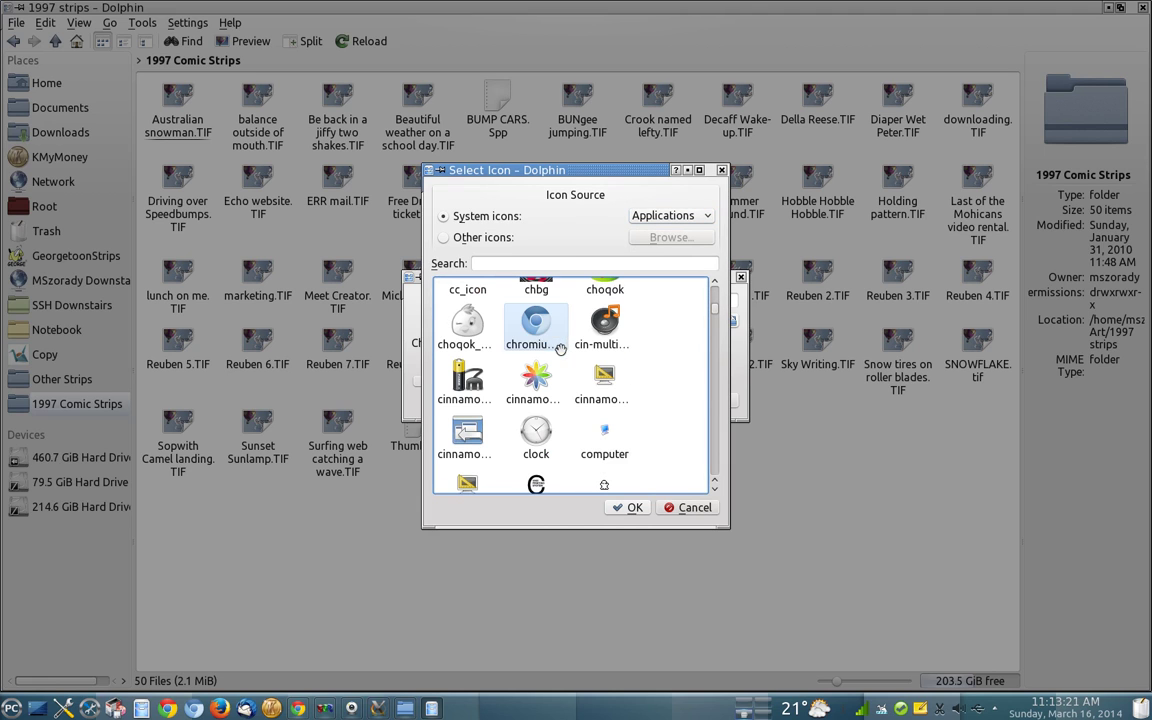
{"action": "scroll", "coordinate": [536, 385], "scroll_direction": "down", "scroll_amount": 5}
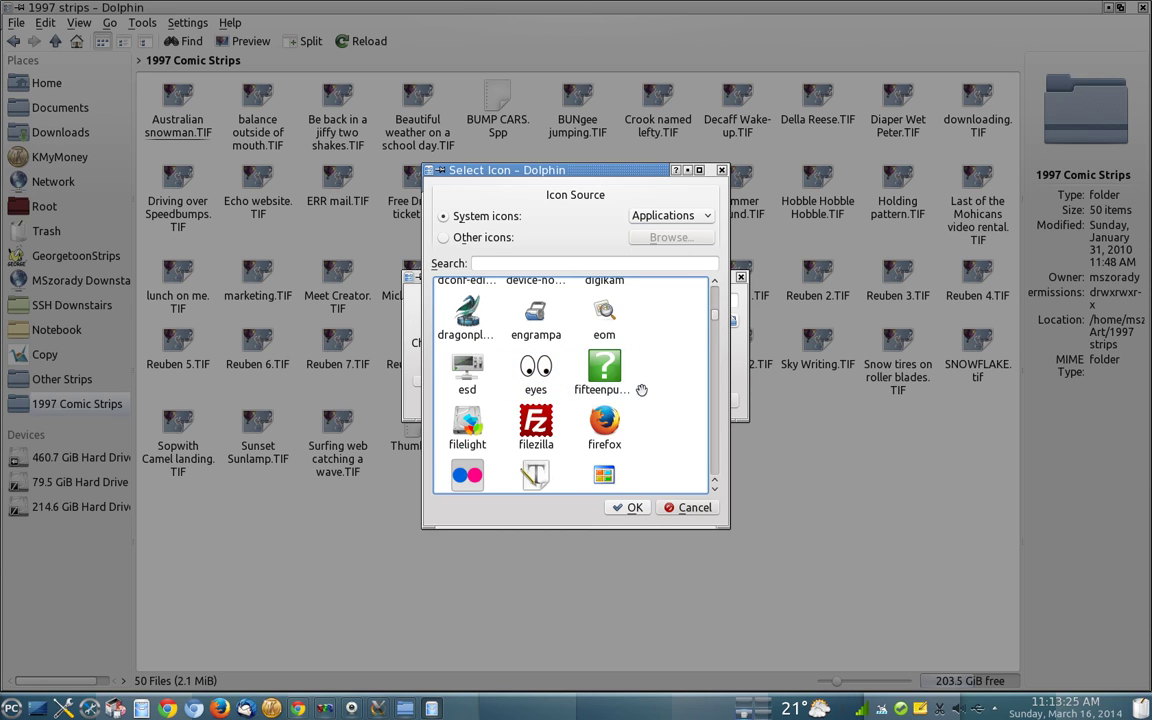
{"action": "scroll", "coordinate": [643, 393], "scroll_direction": "down", "scroll_amount": 5}
{"action": "scroll", "coordinate": [557, 399], "scroll_direction": "down", "scroll_amount": 2}
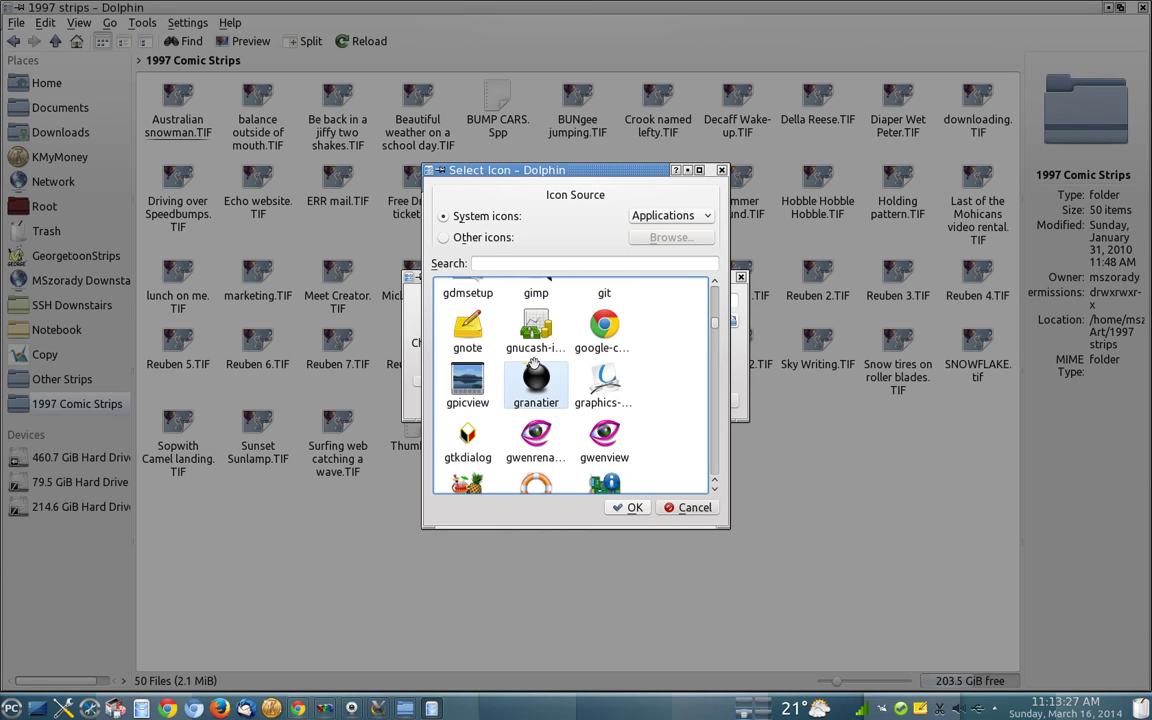
{"action": "scroll", "coordinate": [540, 405], "scroll_direction": "up", "scroll_amount": 2}
{"action": "double_click", "coordinate": [535, 410]}
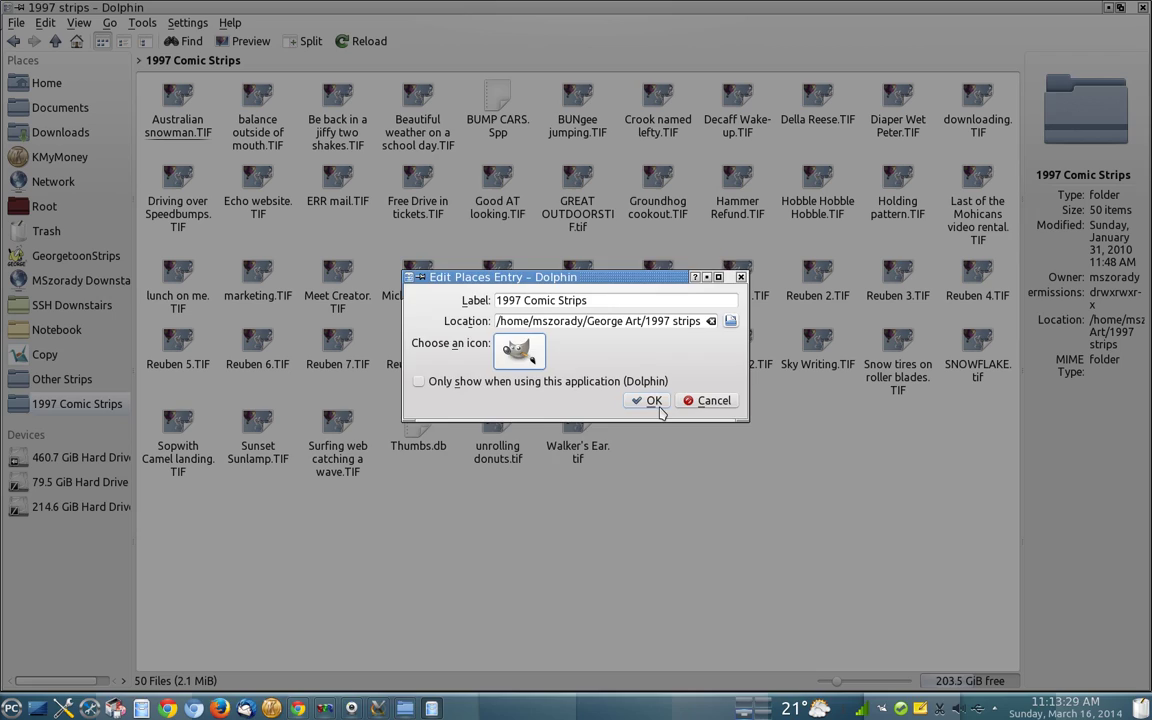
{"action": "left_click", "coordinate": [655, 401]}
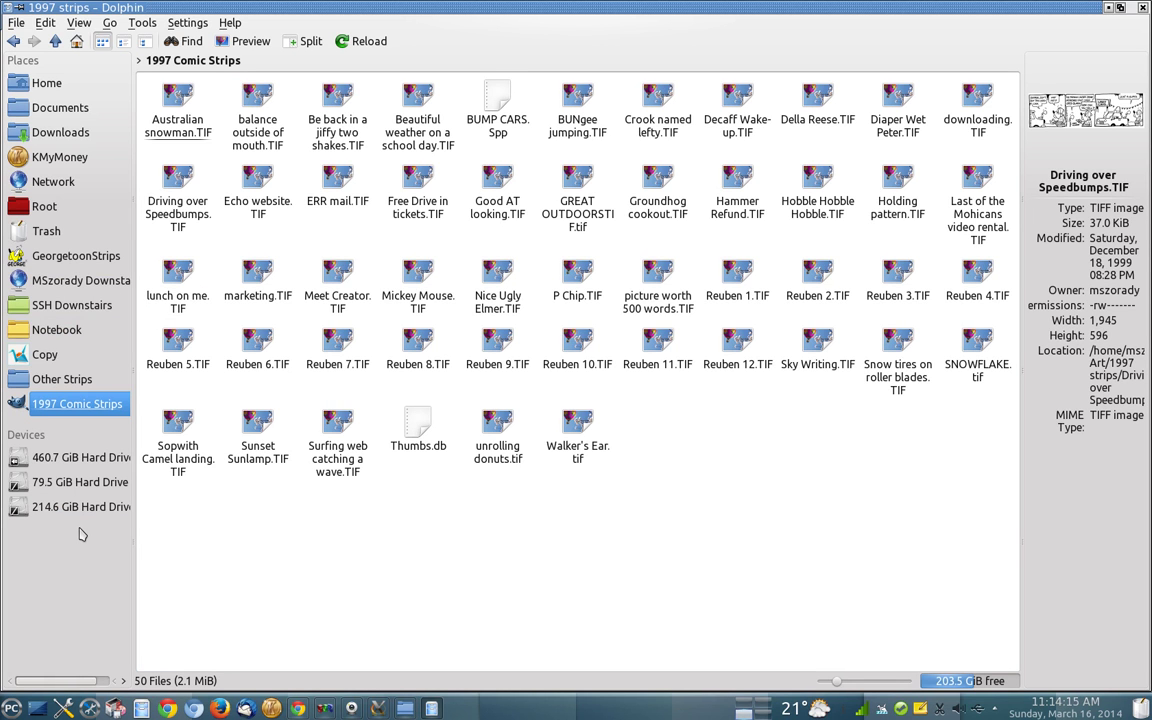
- Leave Dolphin for another virtual desktop and bring up the Konqueror window showing GeorgetoonStrips
{"action": "key", "text": "ctrl+F11"}
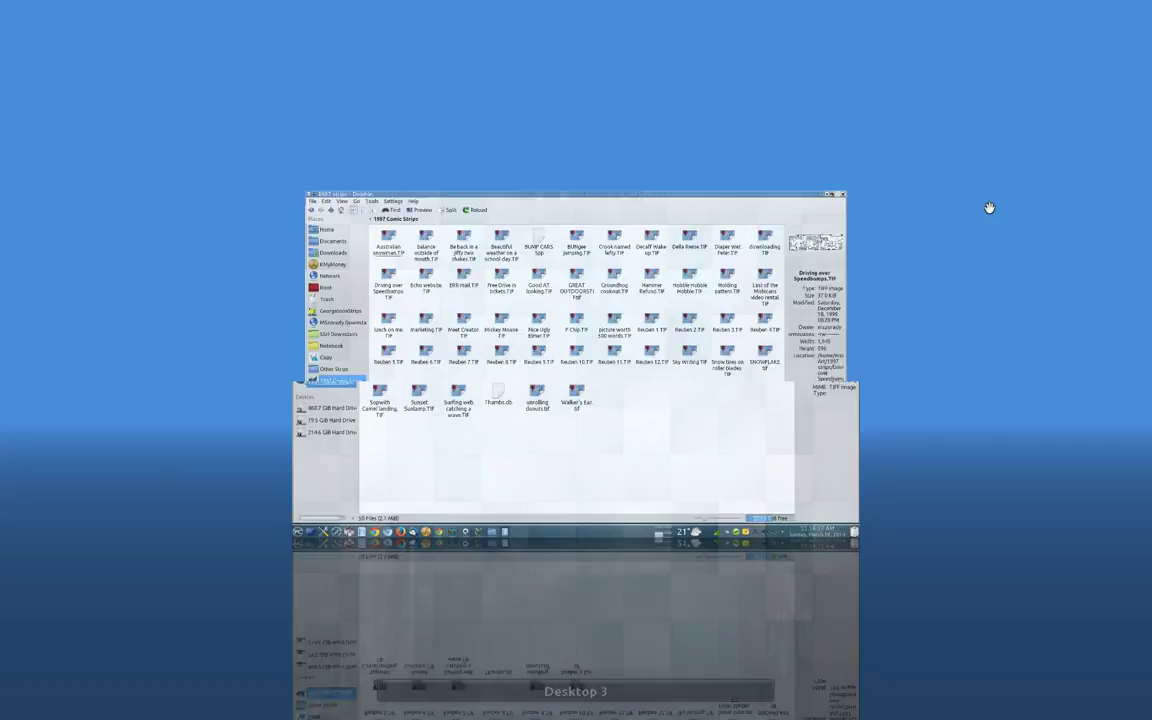
{"action": "key", "text": "ctrl+F1"}
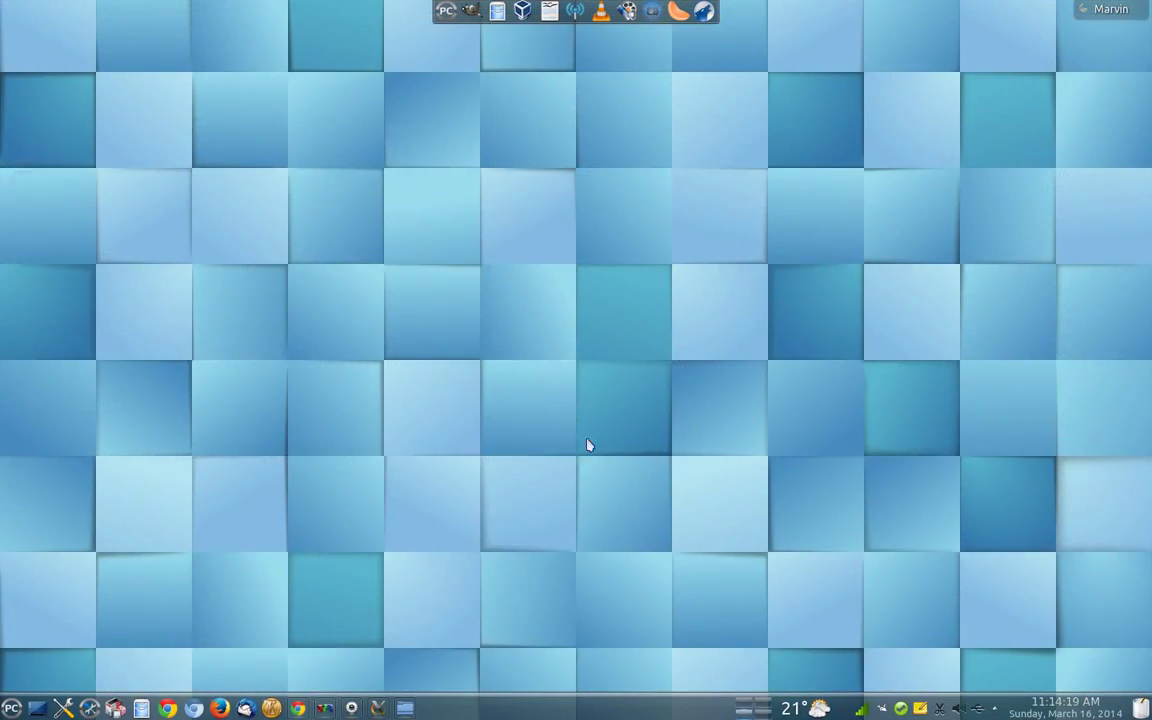
{"action": "mouse_move", "coordinate": [405, 708]}
{"action": "left_click", "coordinate": [363, 640]}
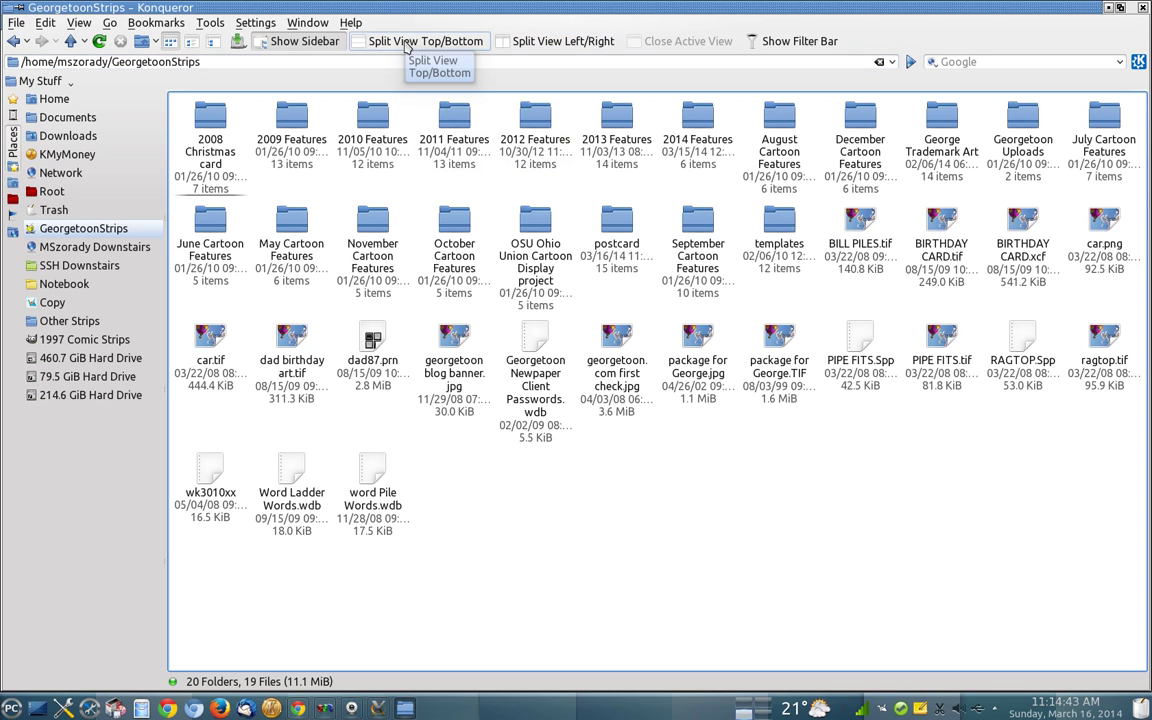
- Split the Konqueror view top/bottom, and split the lower view left/right with a narrower left part
{"action": "left_click", "coordinate": [406, 45]}
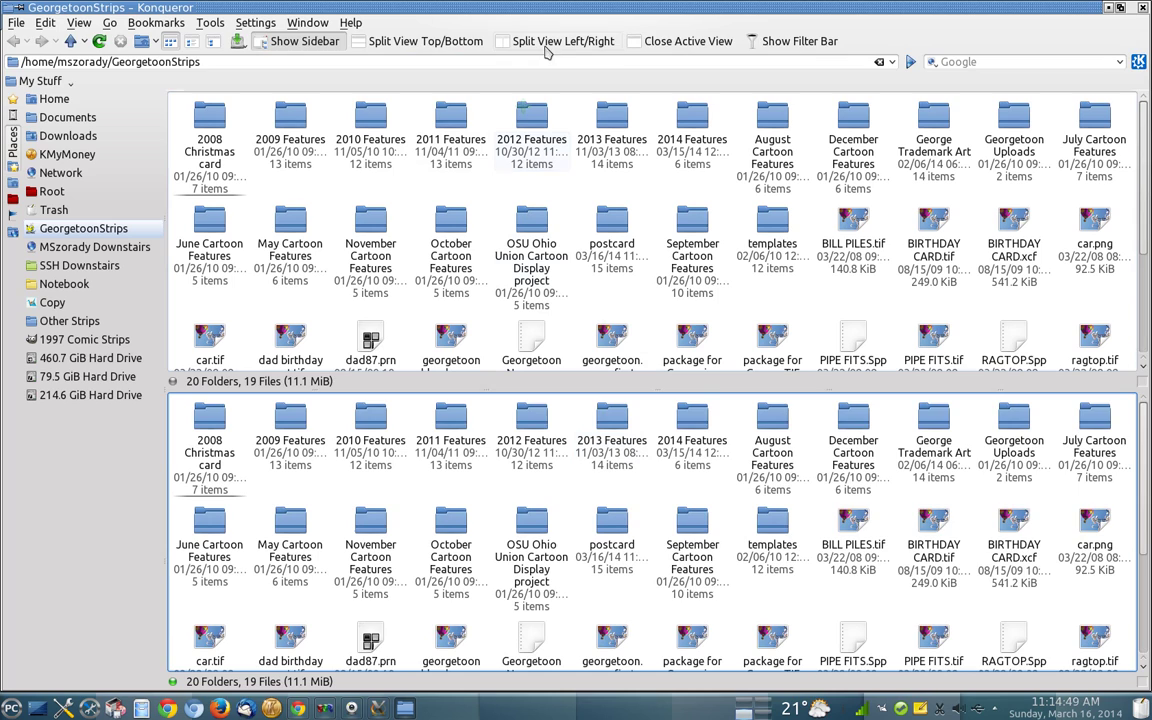
{"action": "left_click", "coordinate": [549, 43]}
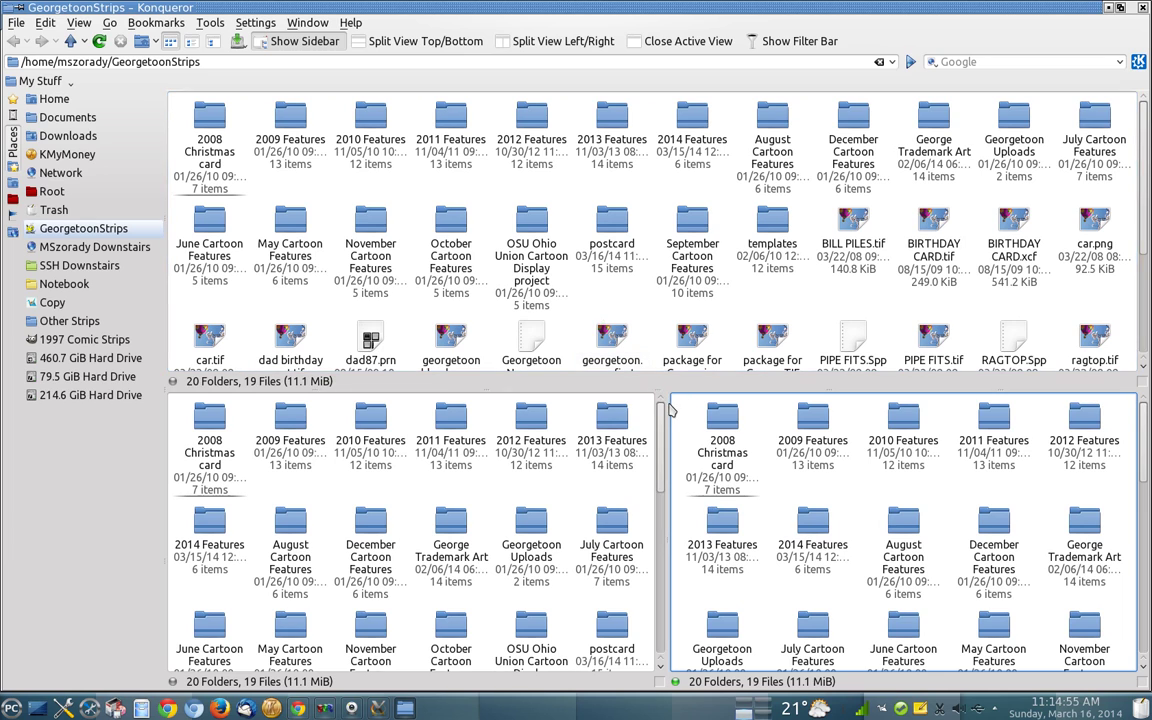
{"action": "left_click_drag", "start_coordinate": [662, 400], "coordinate": [614, 400]}
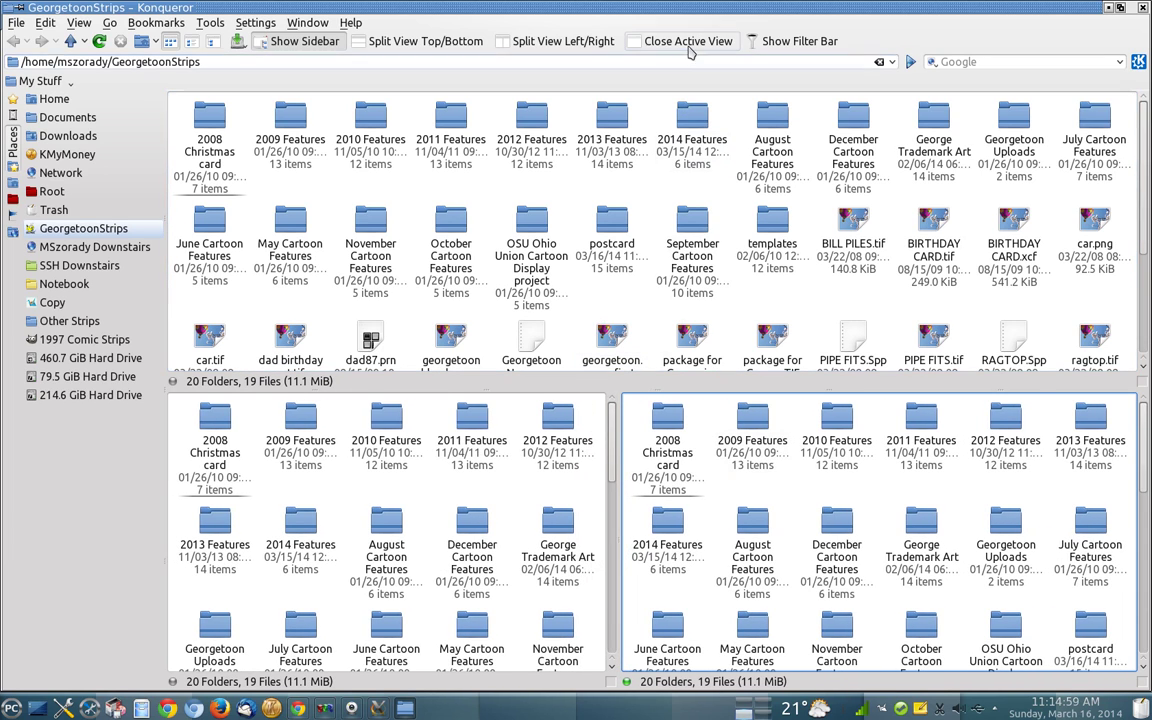
- Close the two extra Konqueror views so that a single GeorgetoonStrips view remains
{"action": "left_click", "coordinate": [676, 41]}
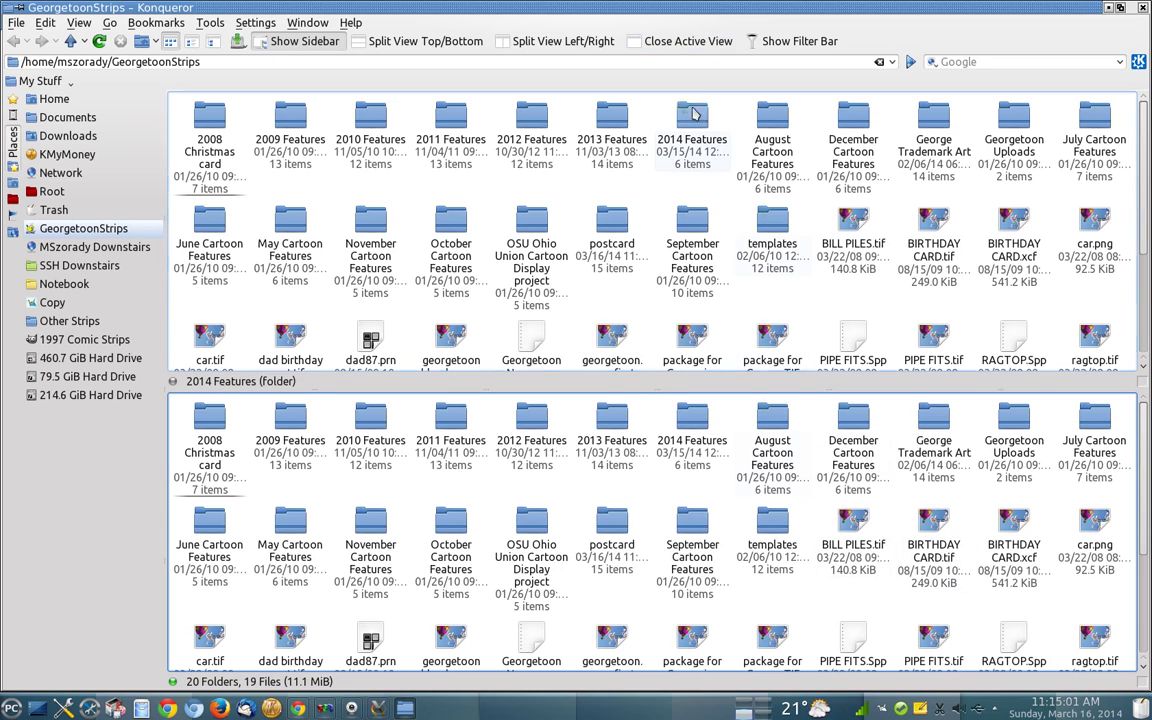
{"action": "left_click", "coordinate": [676, 41]}
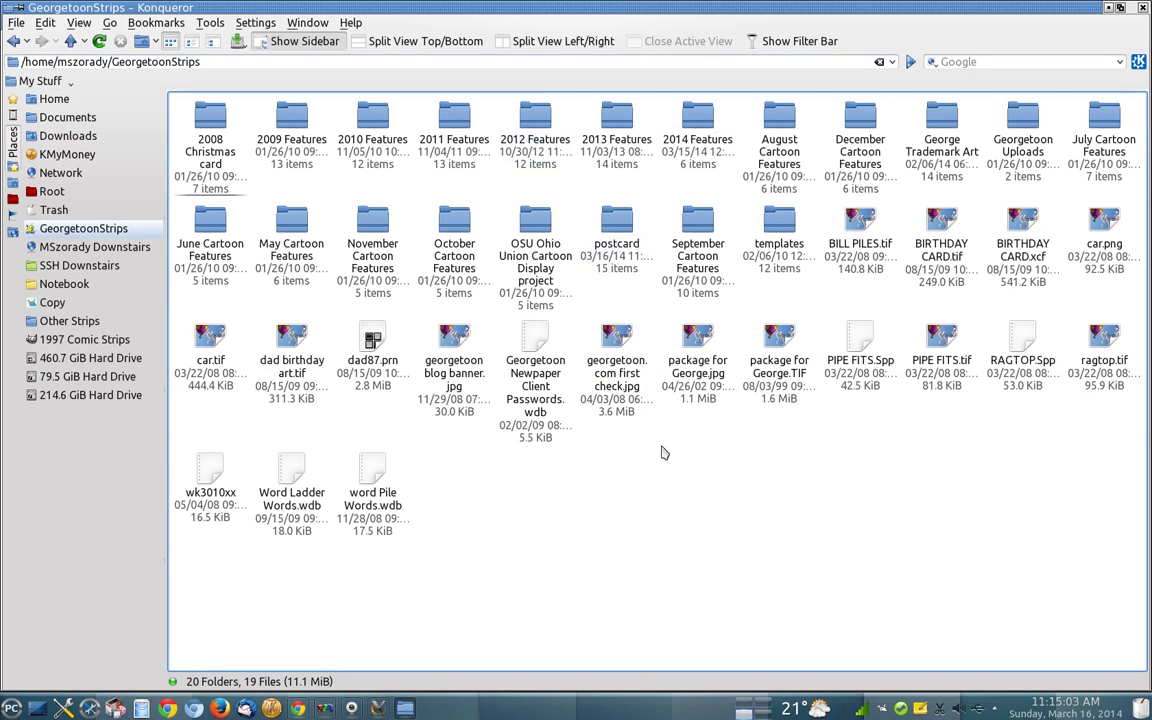
- Split the GeorgetoonStrips view left/right into four side-by-side views and open 2010, 2011, 2012 and 2013 Features in them, one folder per view
{"action": "left_click", "coordinate": [572, 44]}
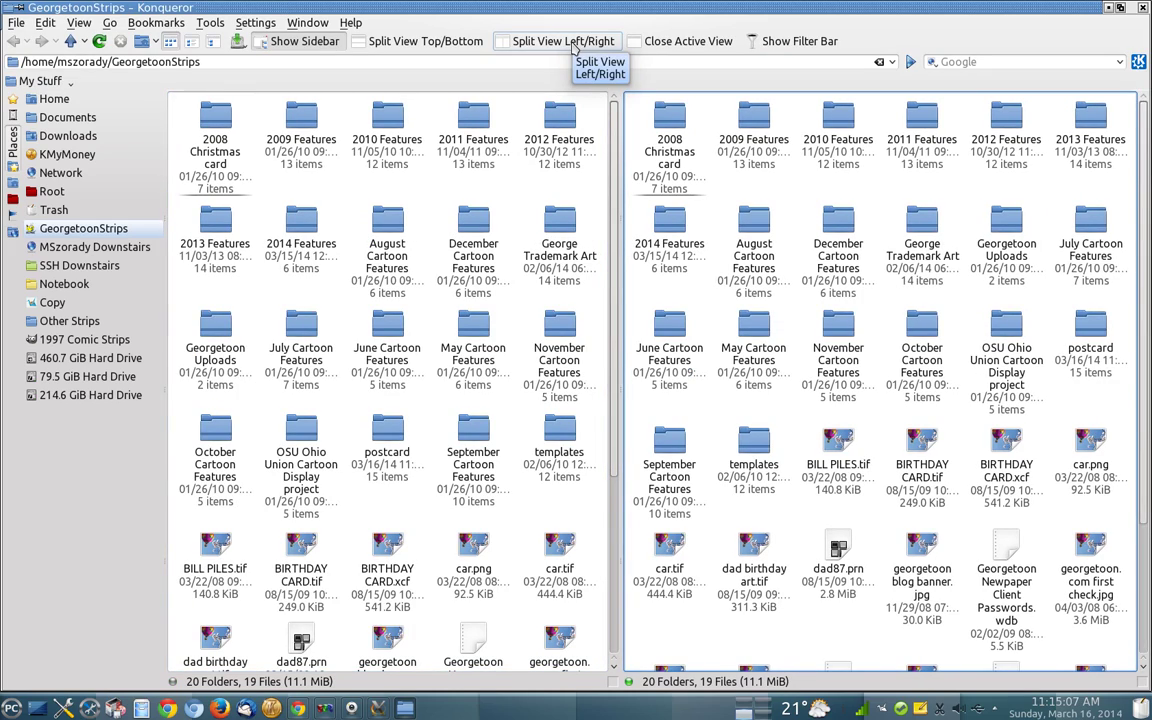
{"action": "left_click", "coordinate": [574, 44]}
{"action": "left_click", "coordinate": [574, 44]}
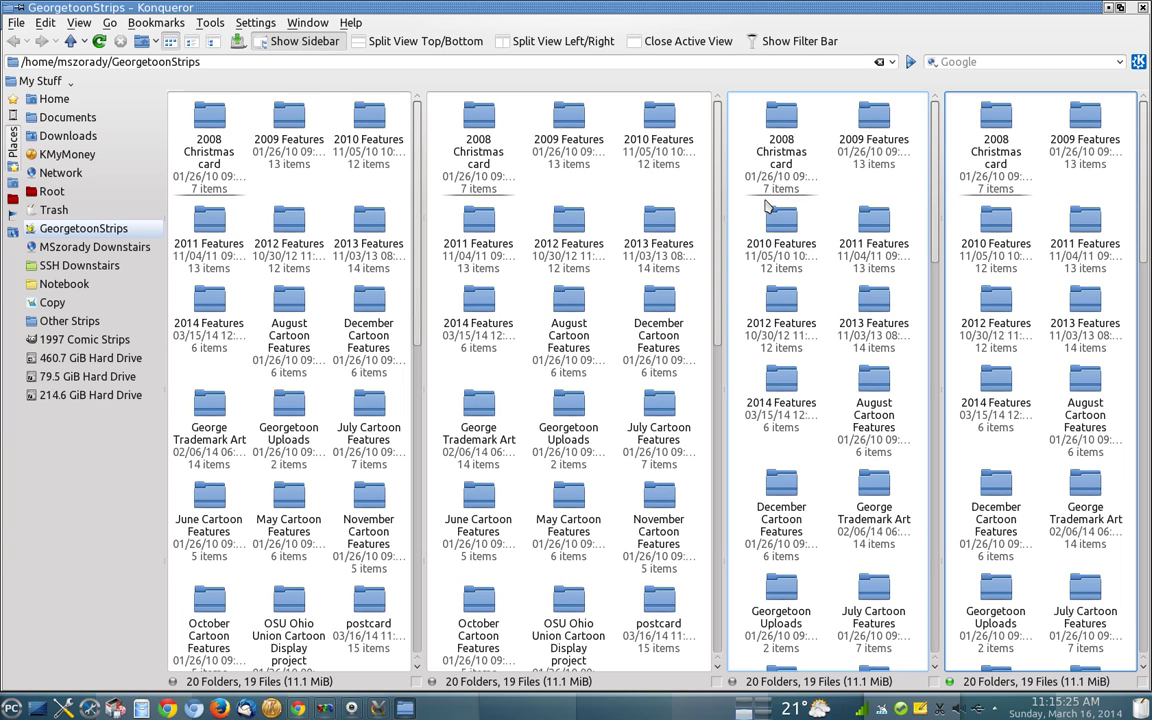
{"action": "left_click_drag", "start_coordinate": [617, 231], "coordinate": [316, 567]}
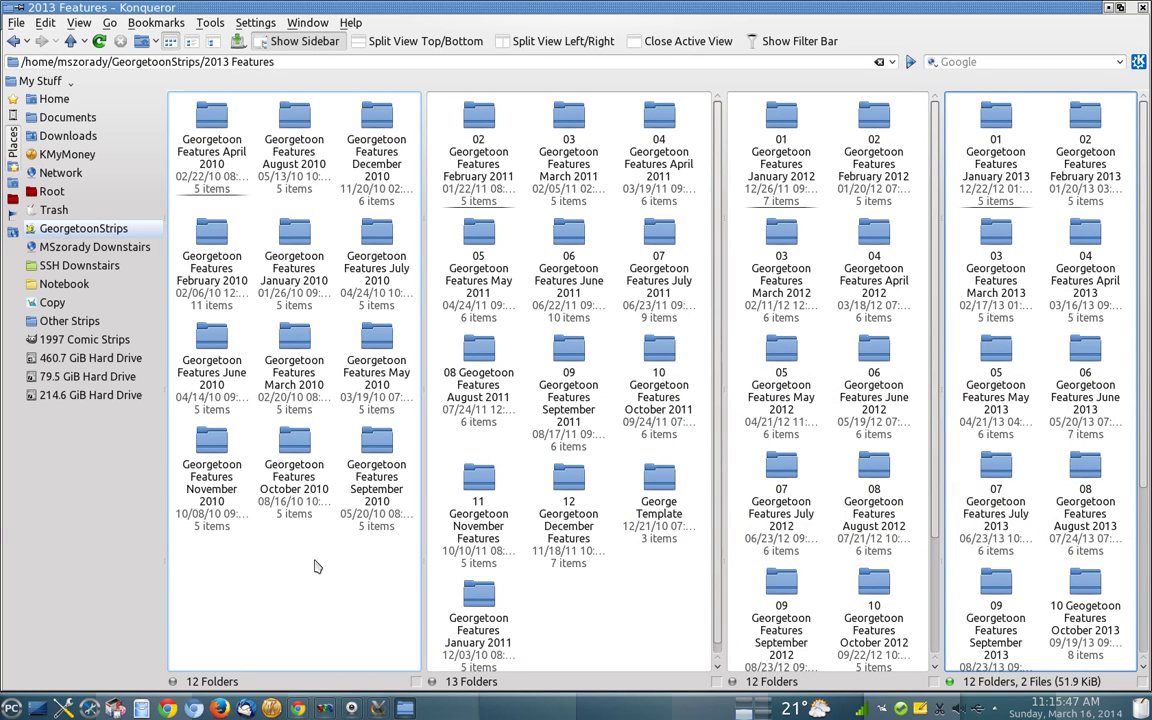
{"action": "left_click_drag", "start_coordinate": [316, 567], "coordinate": [321, 580]}
- Save the current four-view layout with its folder locations as a view profile named Yearly Comic Directories
{"action": "left_click", "coordinate": [255, 22]}
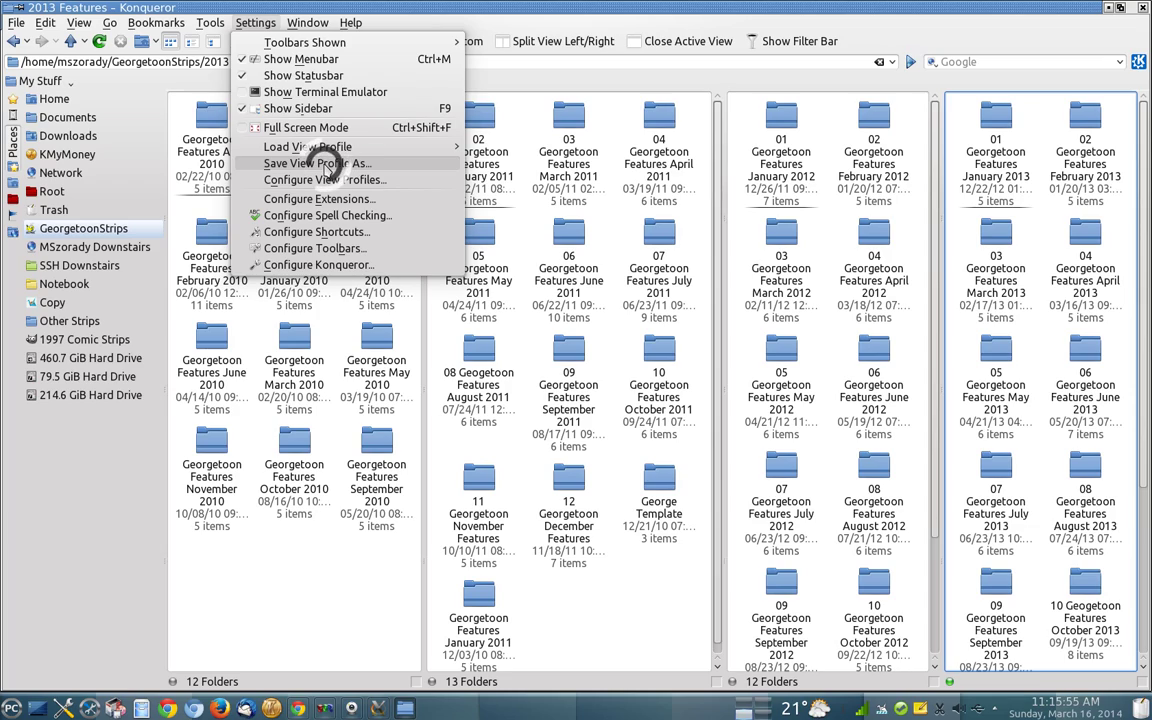
{"action": "left_click", "coordinate": [327, 170]}
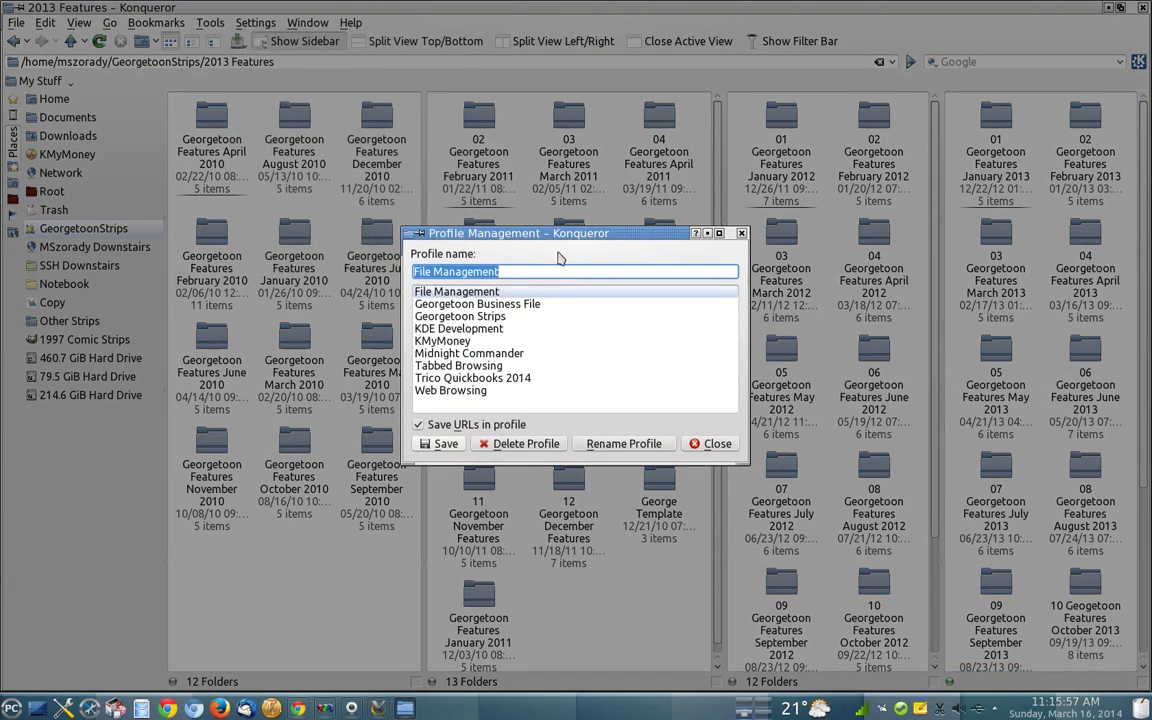
{"action": "left_click", "coordinate": [520, 271]}
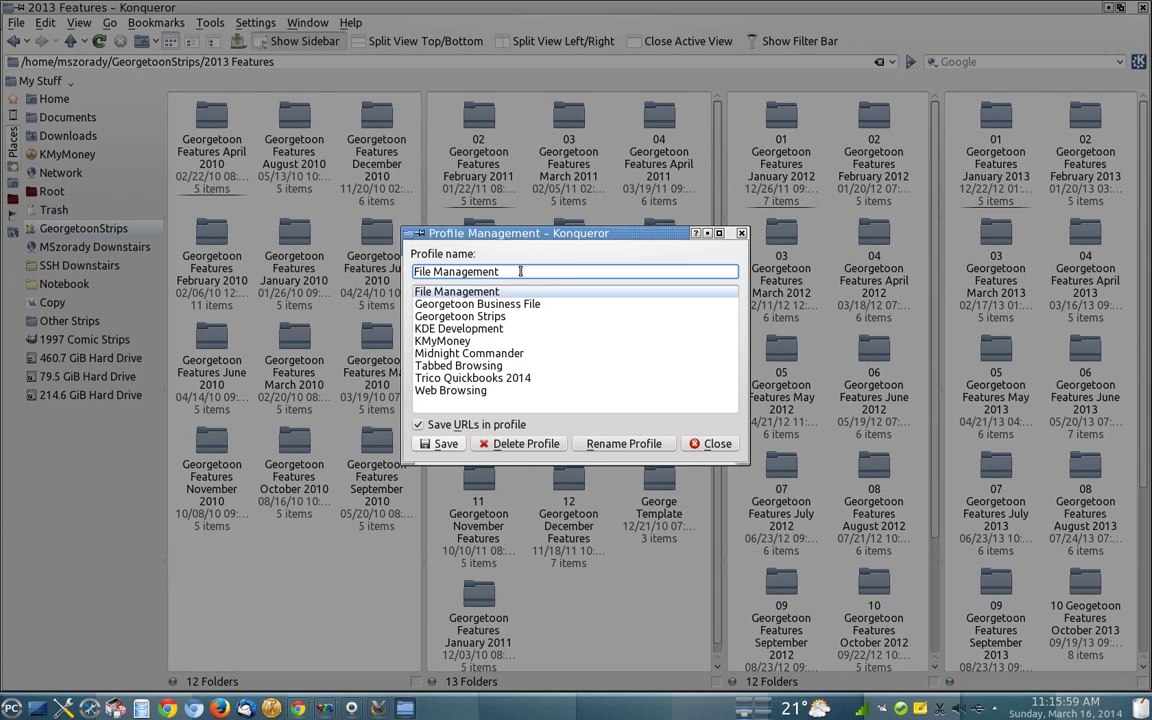
{"action": "key", "text": "BackSpace"}
{"action": "key", "text": "BackSpace"}
{"action": "key", "text": "BackSpace"}
{"action": "key", "text": "BackSpace"}
{"action": "key", "text": "BackSpace"}
{"action": "key", "text": "BackSpace"}
{"action": "key", "text": "BackSpace"}
{"action": "key", "text": "BackSpace"}
{"action": "key", "text": "BackSpace"}
{"action": "key", "text": "BackSpace"}
{"action": "key", "text": "BackSpace"}
{"action": "key", "text": "BackSpace"}
{"action": "key", "text": "BackSpace"}
{"action": "key", "text": "BackSpace"}
{"action": "key", "text": "BackSpace"}
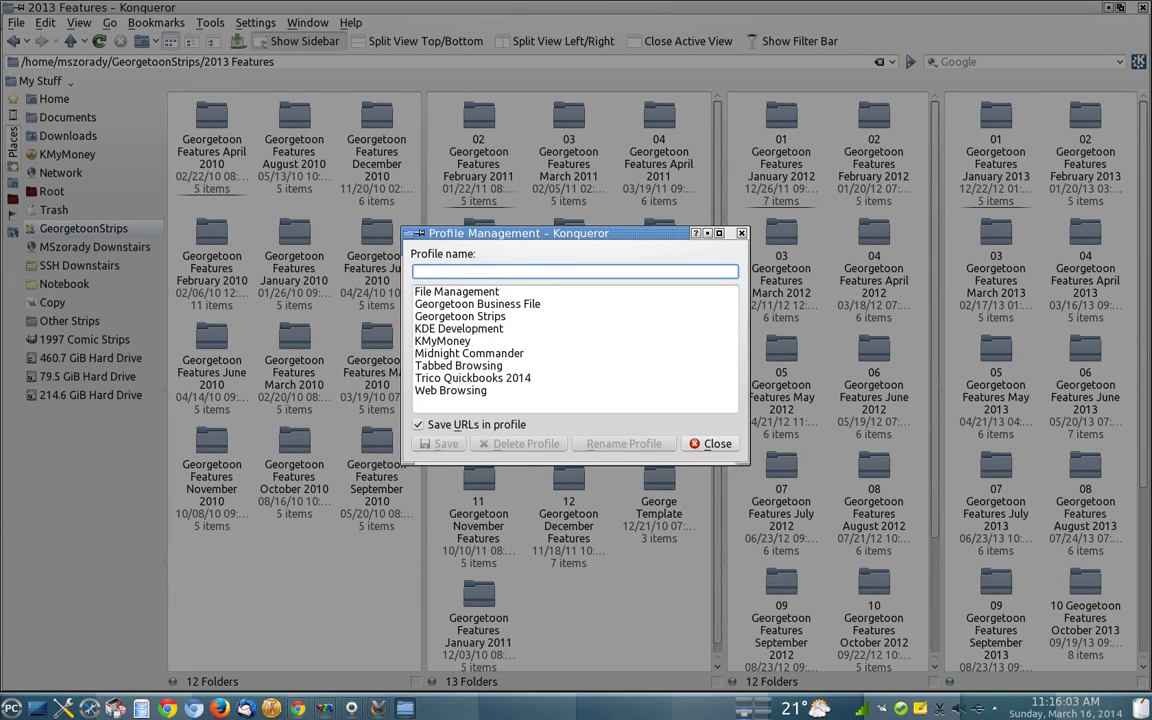
{"action": "type", "text": "Yearly Comic Directories"}
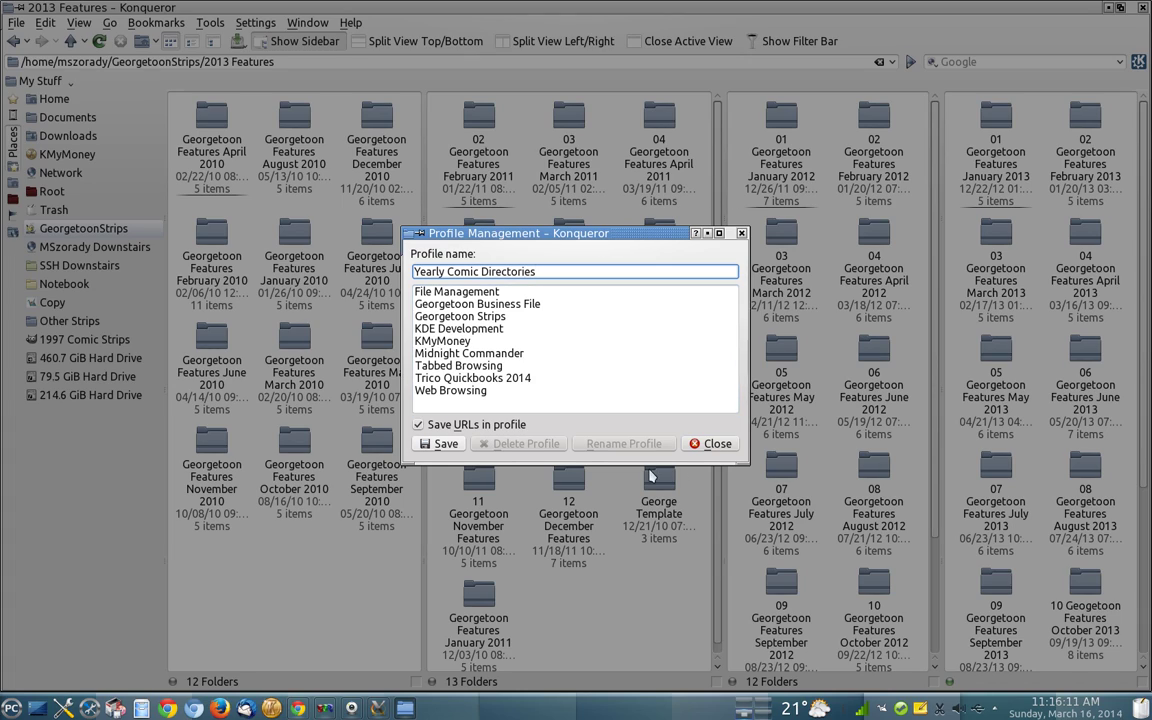
{"action": "left_click", "coordinate": [450, 445]}
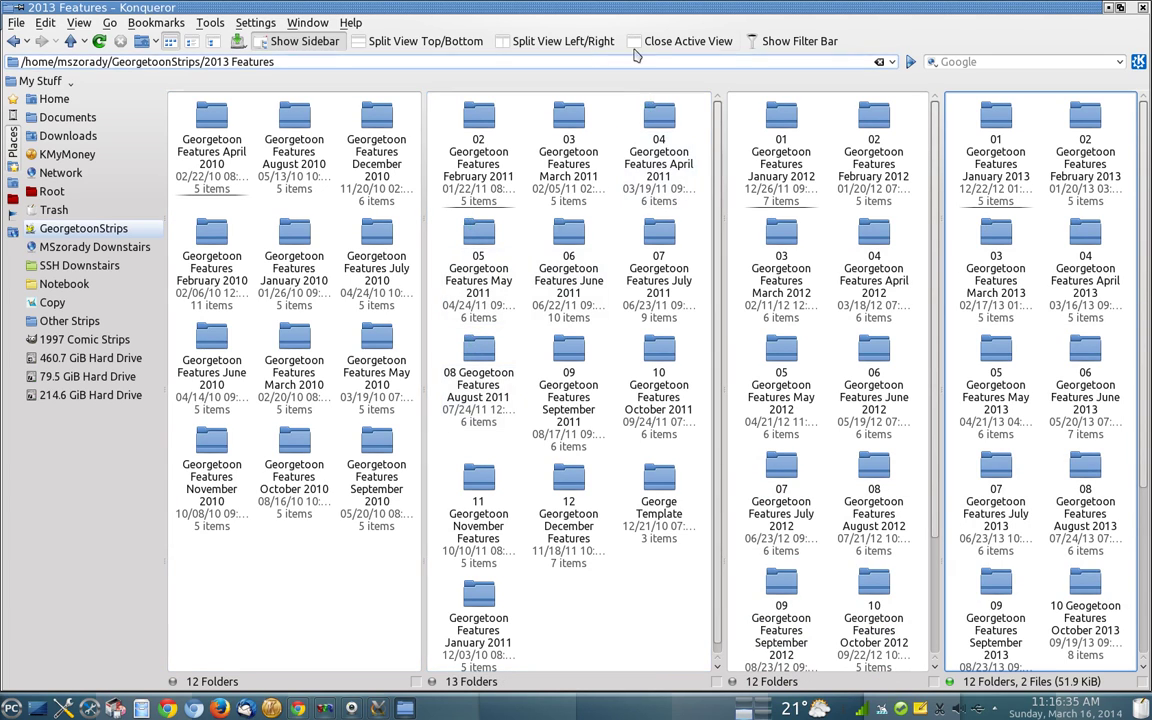
- Close three of the four views and return the remaining one to the GeorgetoonStrips folder
{"action": "left_click", "coordinate": [650, 44]}
{"action": "left_click", "coordinate": [684, 44]}
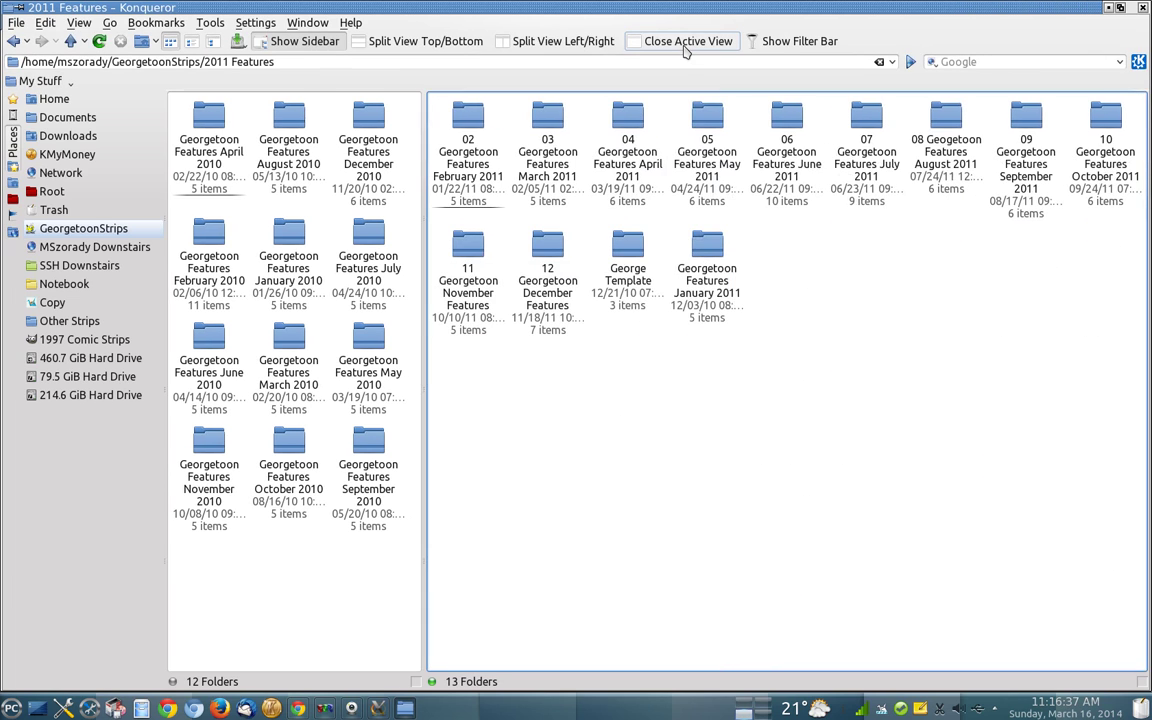
{"action": "left_click", "coordinate": [686, 42]}
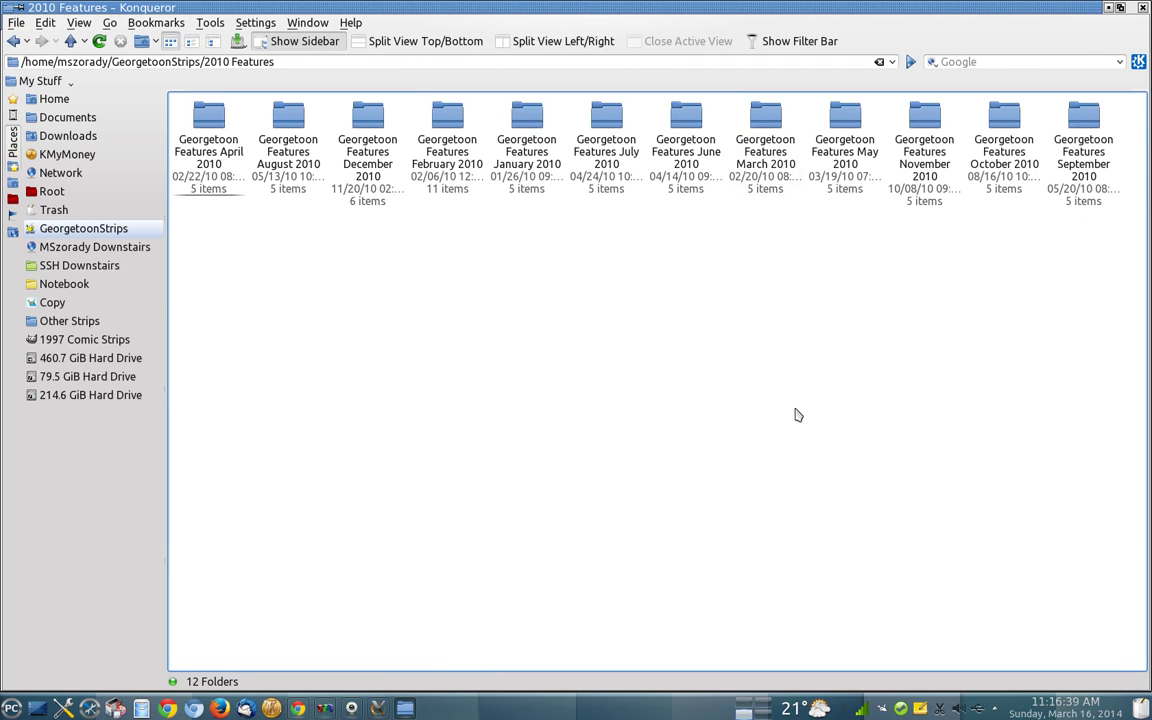
{"action": "left_click", "coordinate": [44, 231]}
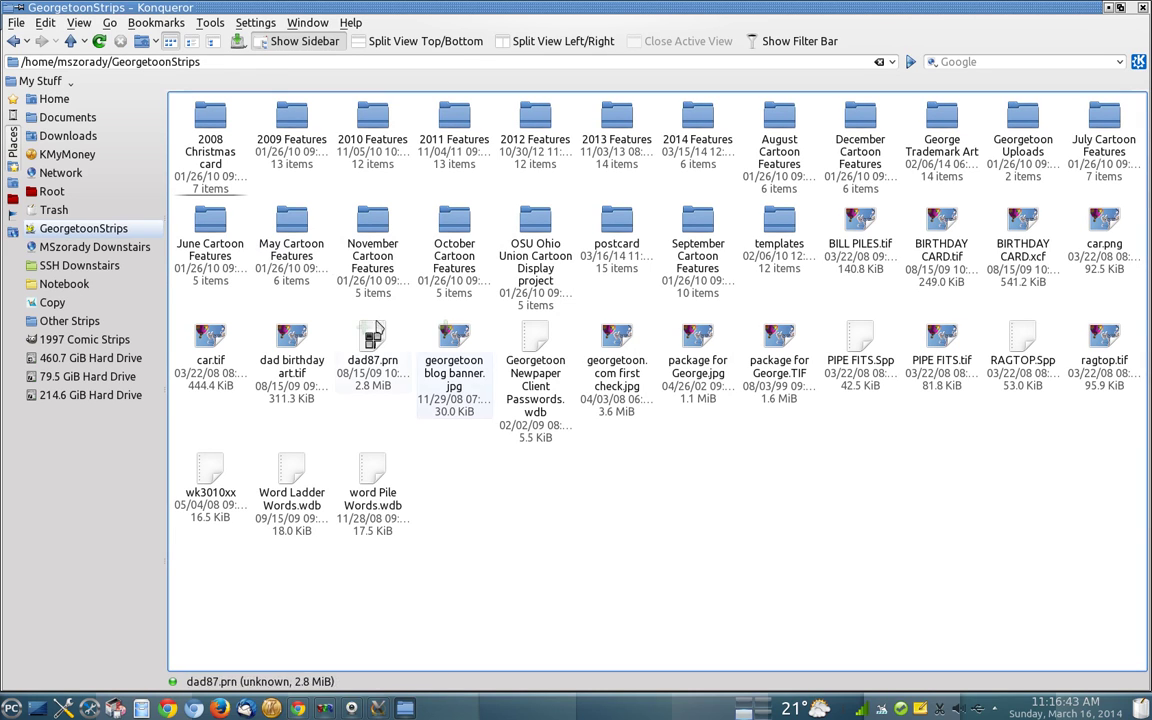
- Load the Yearly Comic Directories view profile
{"action": "left_click", "coordinate": [259, 28]}
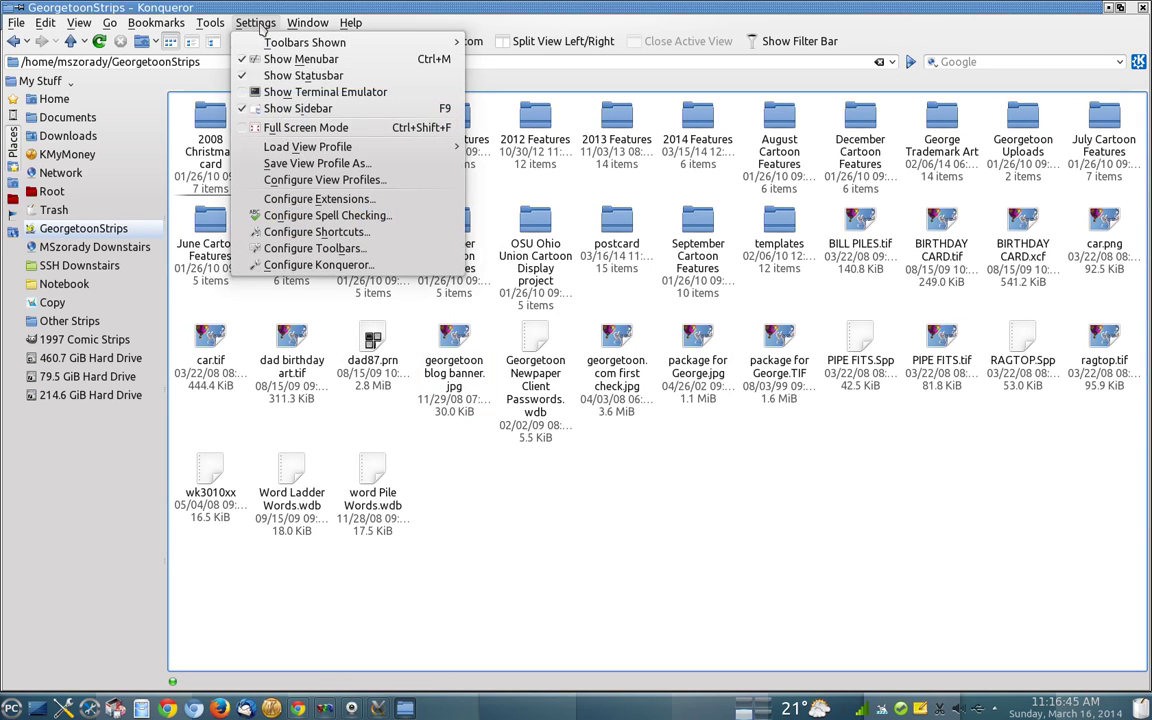
{"action": "mouse_move", "coordinate": [309, 147]}
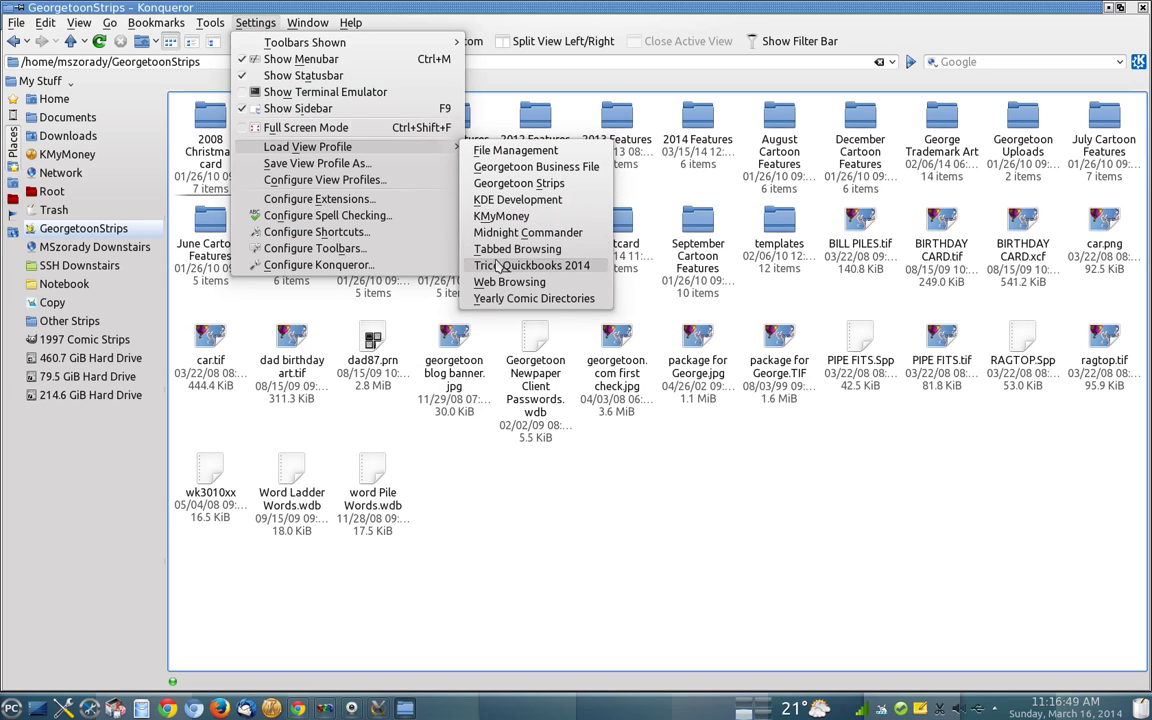
{"action": "left_click", "coordinate": [534, 298]}
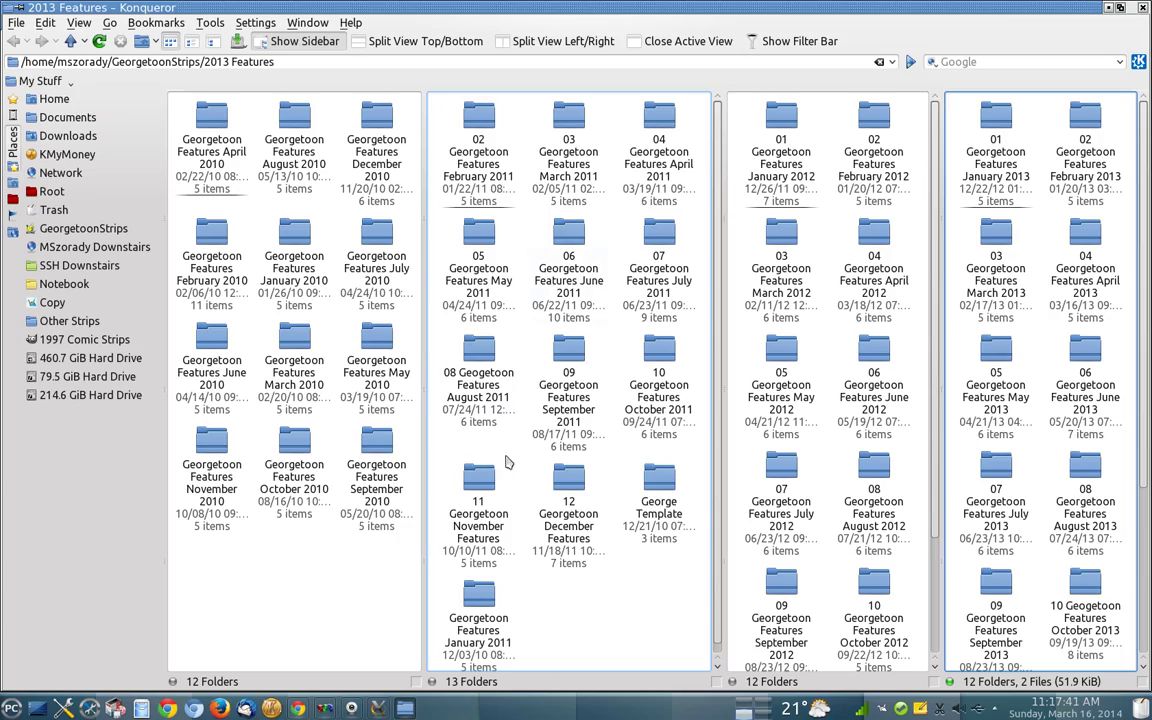
- Switch to Google Chrome and look through the open Georgetoon.com, One Click Linux, PCLinuxOS-Forums and DistroWatch pages, finishing on PCLinuxOS-Forums
{"action": "left_click", "coordinate": [297, 708]}
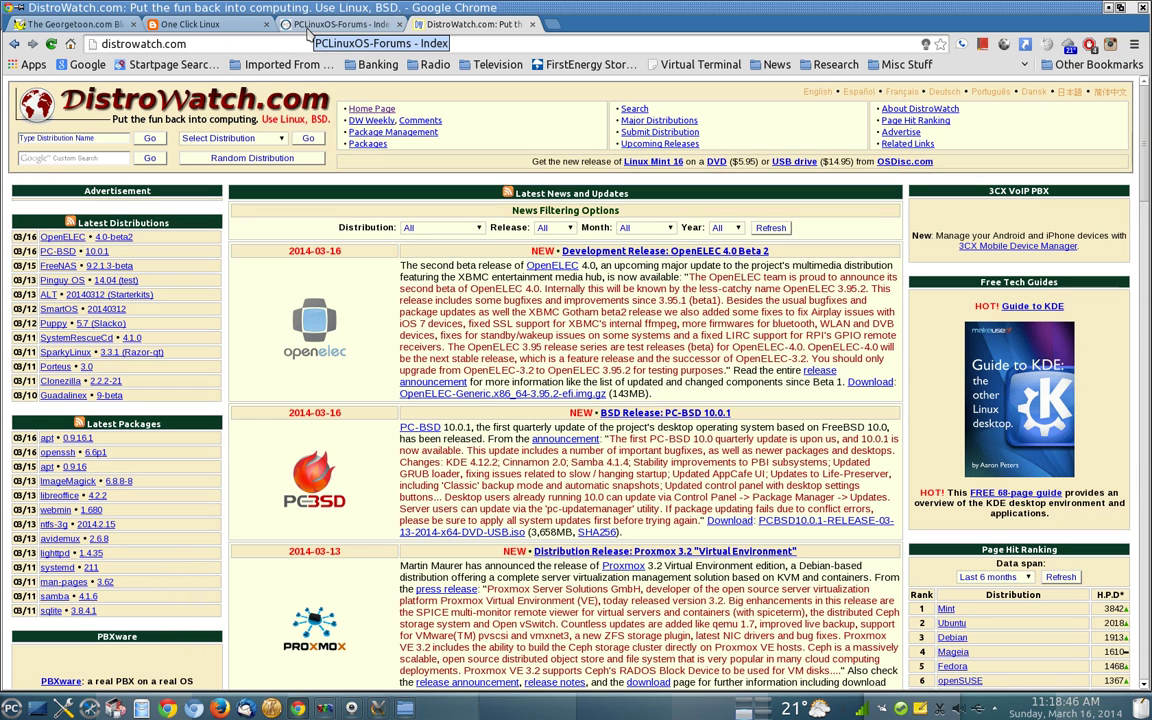
{"action": "left_click", "coordinate": [64, 25]}
{"action": "left_click", "coordinate": [212, 25]}
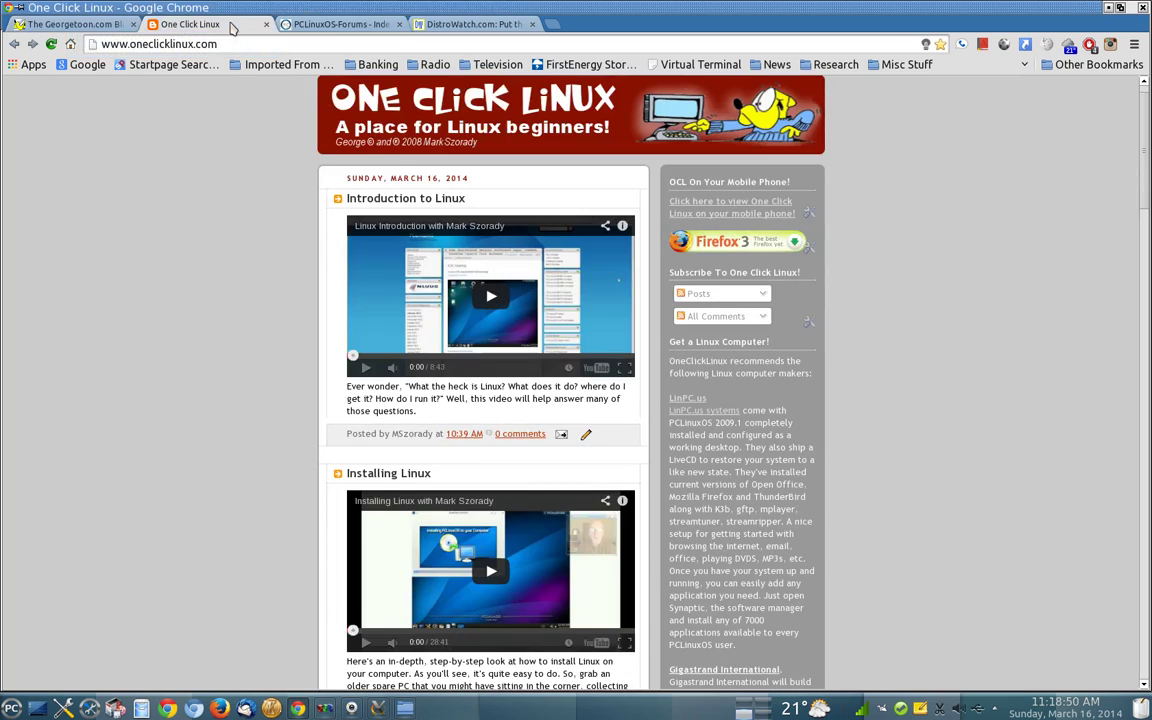
{"action": "left_click", "coordinate": [314, 28]}
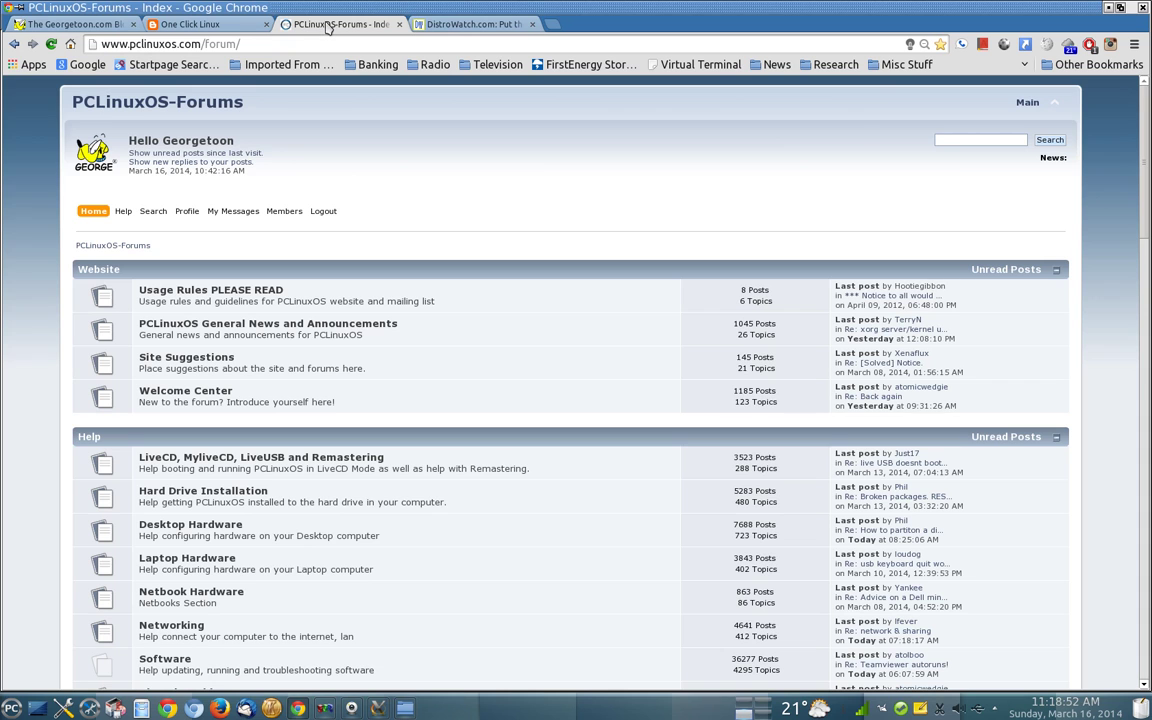
{"action": "left_click", "coordinate": [492, 30]}
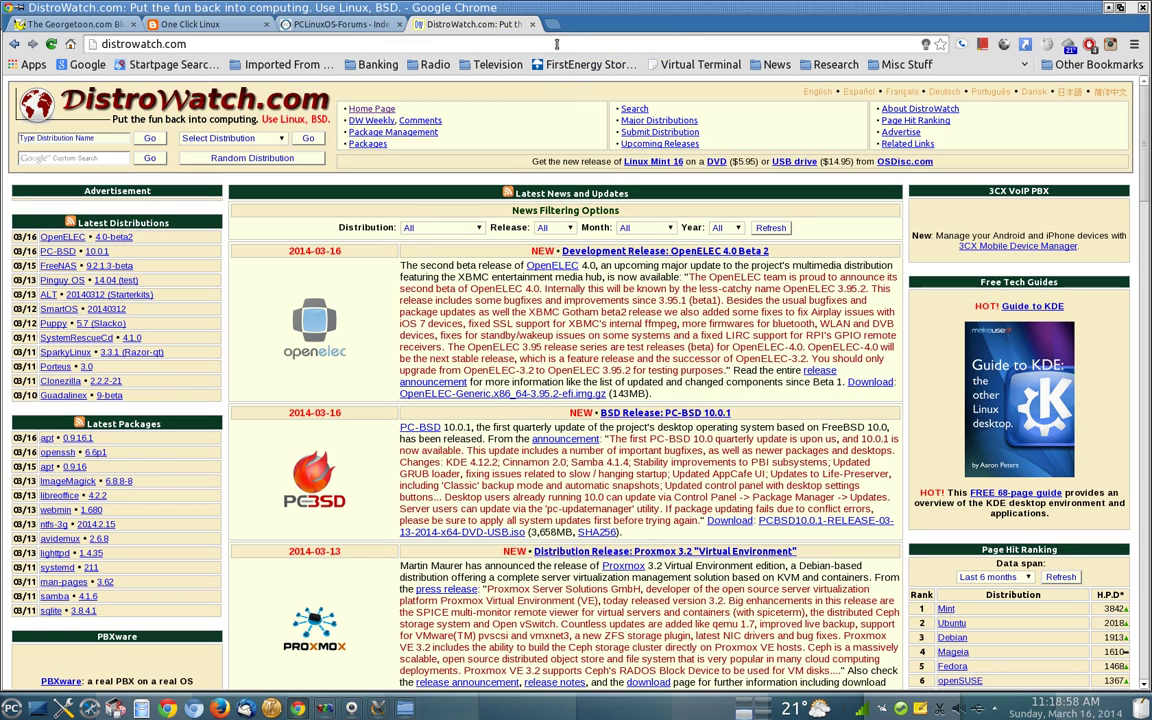
{"action": "left_click", "coordinate": [340, 24]}
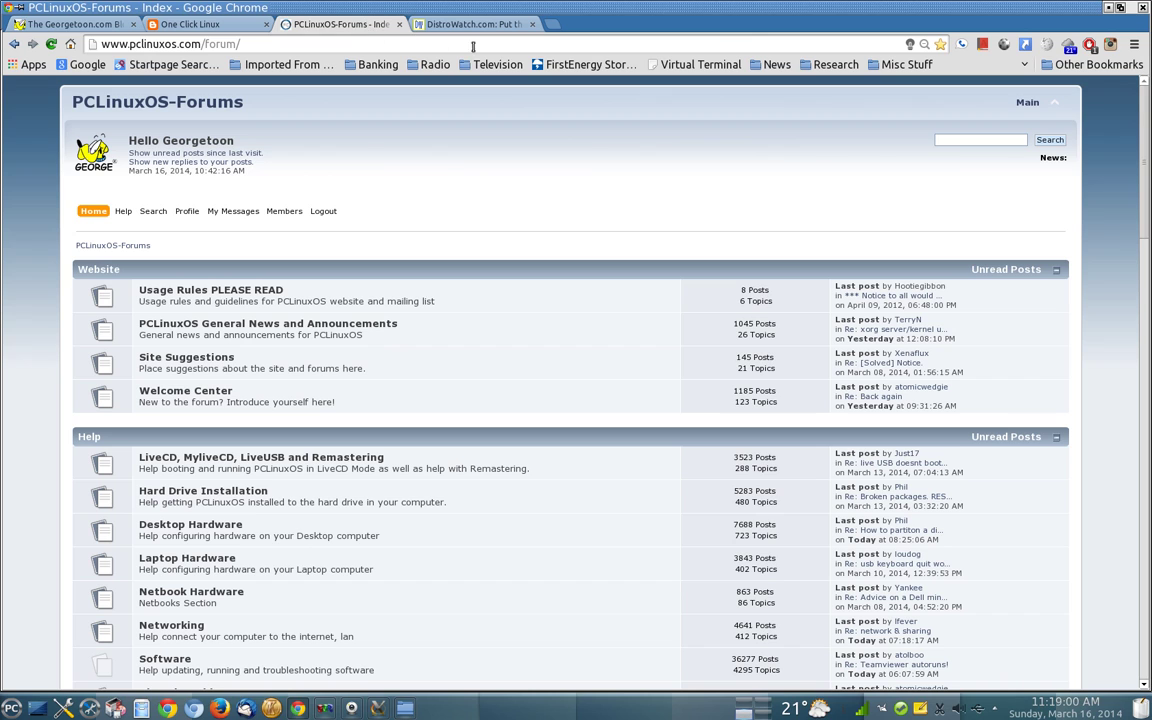
{"action": "mouse_move", "coordinate": [324, 712]}
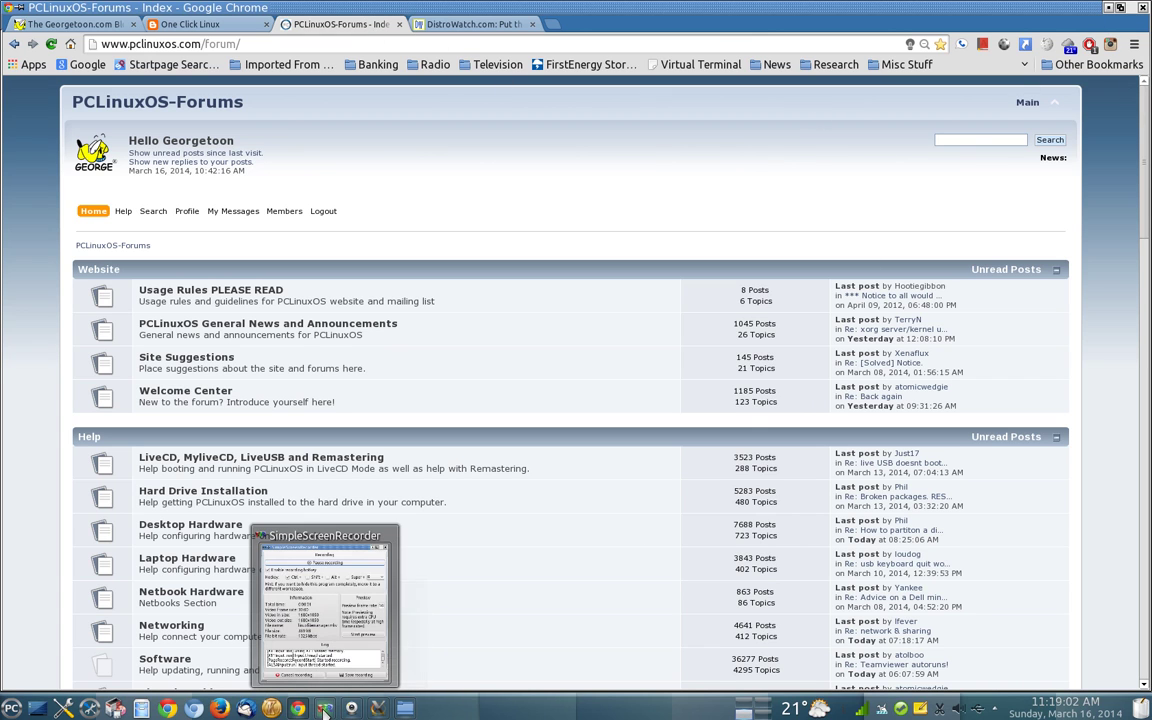
{"action": "left_click", "coordinate": [324, 712]}
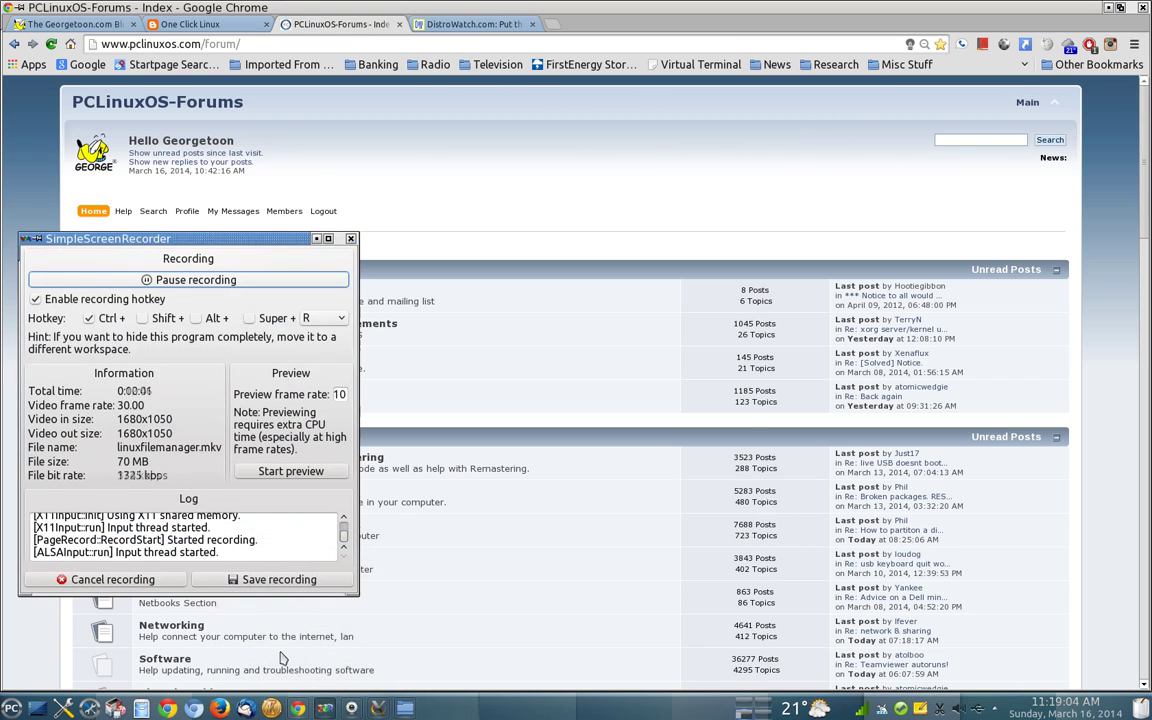